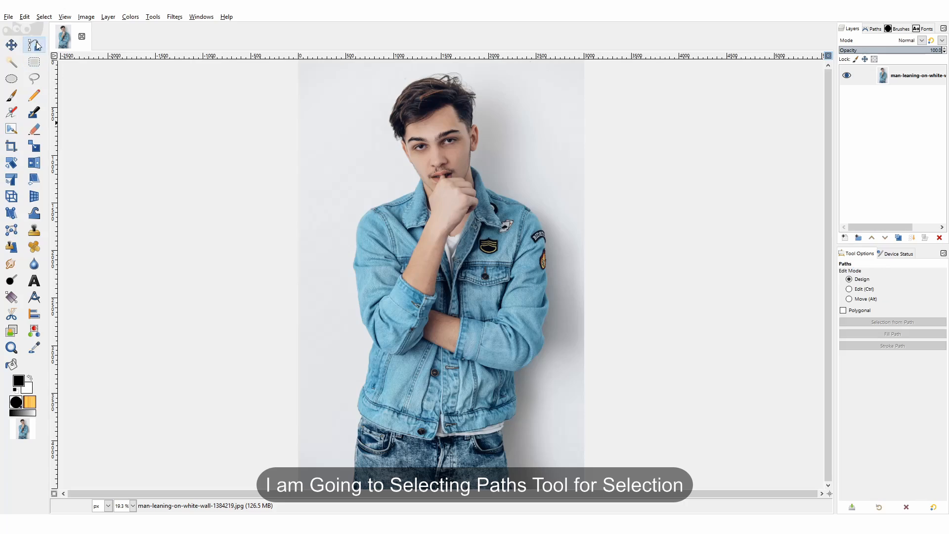
# - Start a path at the image's bottom edge beside the jeans and trace it up the jeans' right outer edge
pyautogui.scroll(-2, 495, 463)
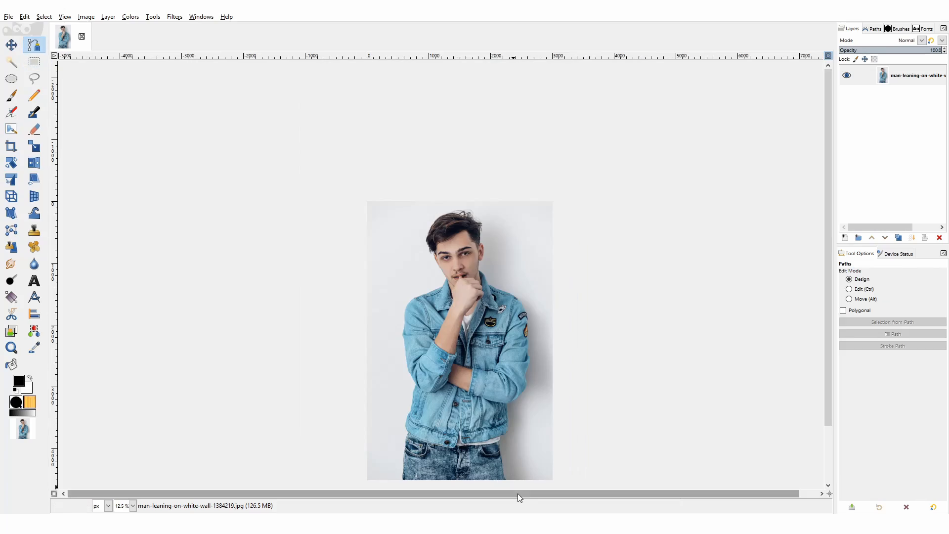
pyautogui.scroll(9, 495, 470)
pyautogui.scroll(3, 495, 470)
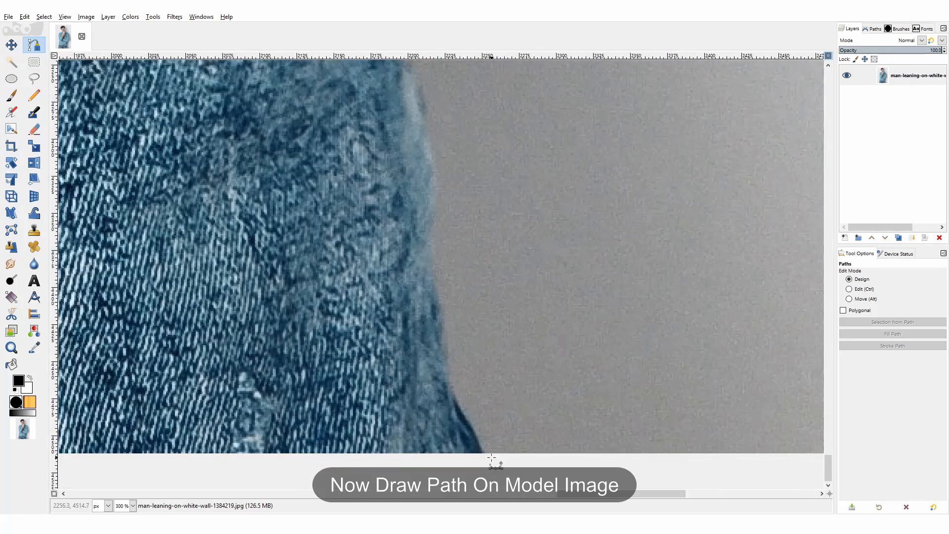
pyautogui.click(485, 455)
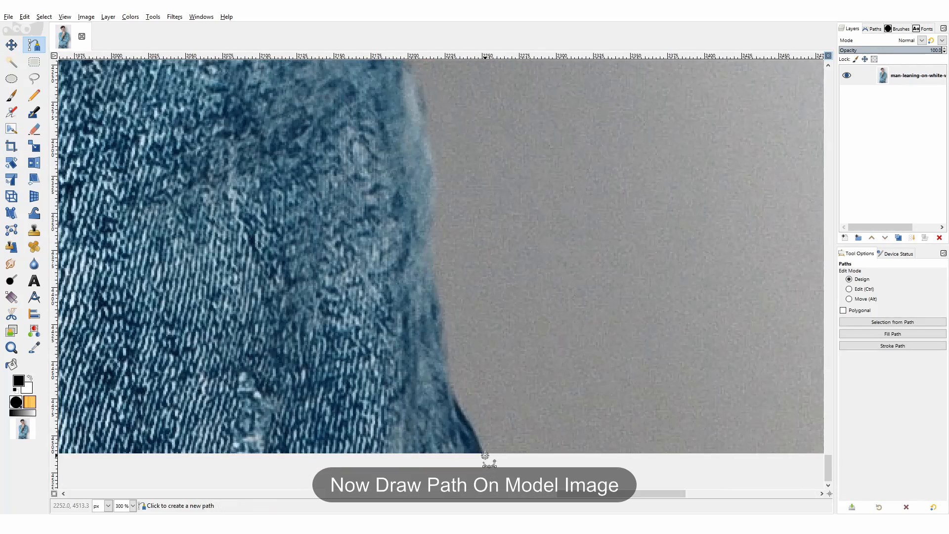
pyautogui.click(454, 393)
pyautogui.click(434, 284)
pyautogui.moveTo(432, 215); pyautogui.dragTo(442, 188)
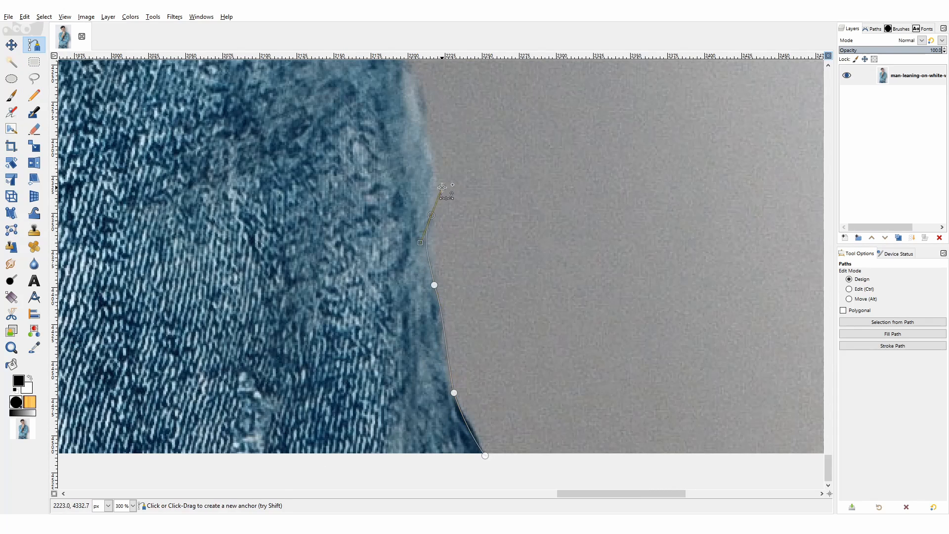
pyautogui.moveTo(403, 123); pyautogui.dragTo(419, 117)
# - Continue the path up past the jeans pocket to the underside of the white shirt hem
pyautogui.scroll(2, 420, 118)
pyautogui.moveTo(403, 283); pyautogui.dragTo(375, 230)
pyautogui.scroll(1, 394, 257)
pyautogui.scroll(1, 351, 267)
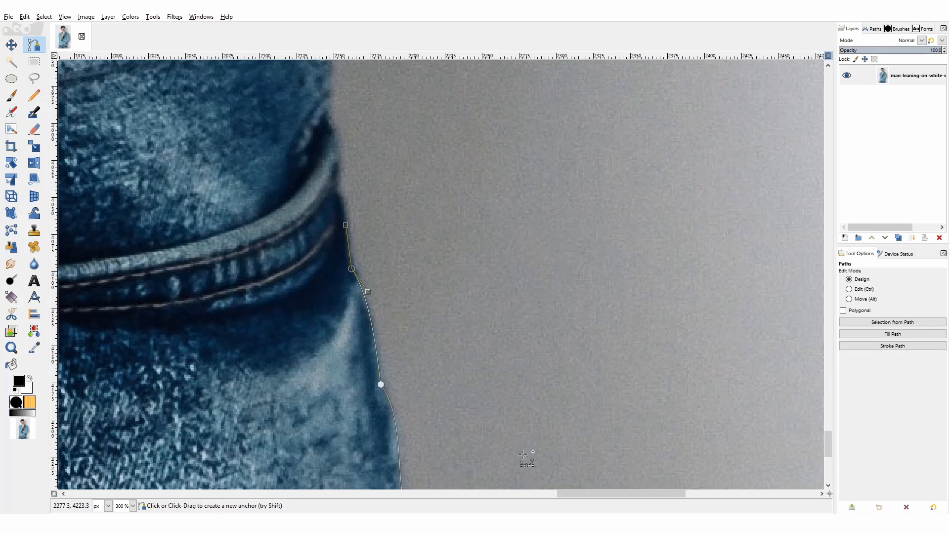
pyautogui.scroll(1, 346, 314)
pyautogui.moveTo(331, 284); pyautogui.dragTo(329, 243)
pyautogui.scroll(1, 376, 226)
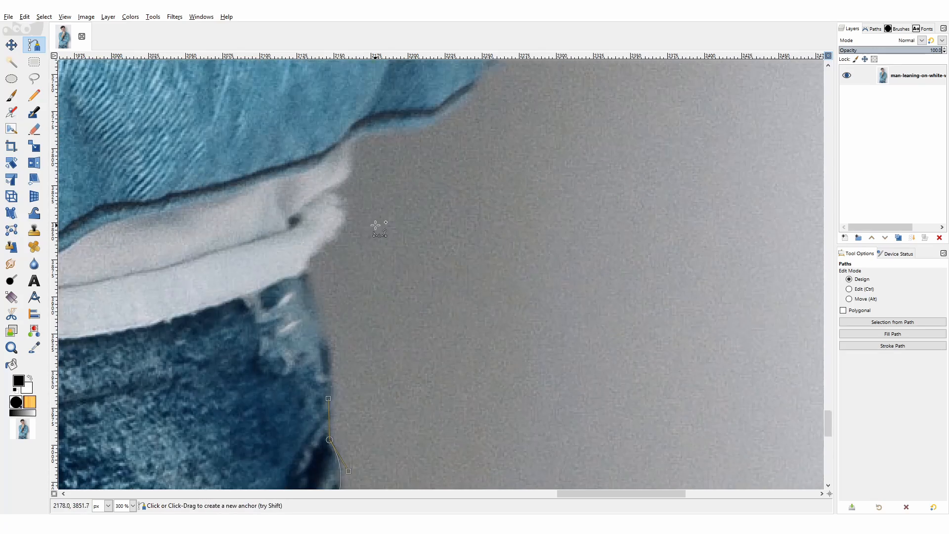
pyautogui.moveTo(313, 317); pyautogui.dragTo(307, 278)
pyautogui.click(308, 271)
# - Trace the path around the white shirt hem and the jacket's lower right corner, undoing the misplaced anchor
pyautogui.scroll(-3, 475, 306)
pyautogui.scroll(3, 520, 269)
pyautogui.moveTo(522, 276)
pyautogui.mouseDown()
pyautogui.moveTo(552, 275)
pyautogui.moveTo(521, 277)
pyautogui.mouseUp()
pyautogui.moveTo(514, 235)
pyautogui.mouseDown()
pyautogui.moveTo(491, 240)
pyautogui.moveTo(514, 235)
pyautogui.mouseUp()
pyautogui.moveTo(535, 186)
pyautogui.mouseDown()
pyautogui.moveTo(576, 177)
pyautogui.moveTo(525, 177)
pyautogui.moveTo(540, 180)
pyautogui.mouseUp()
pyautogui.hotkey('ctrl', 'z')
pyautogui.scroll(5, 636, 245)
pyautogui.moveTo(669, 328); pyautogui.dragTo(673, 304)
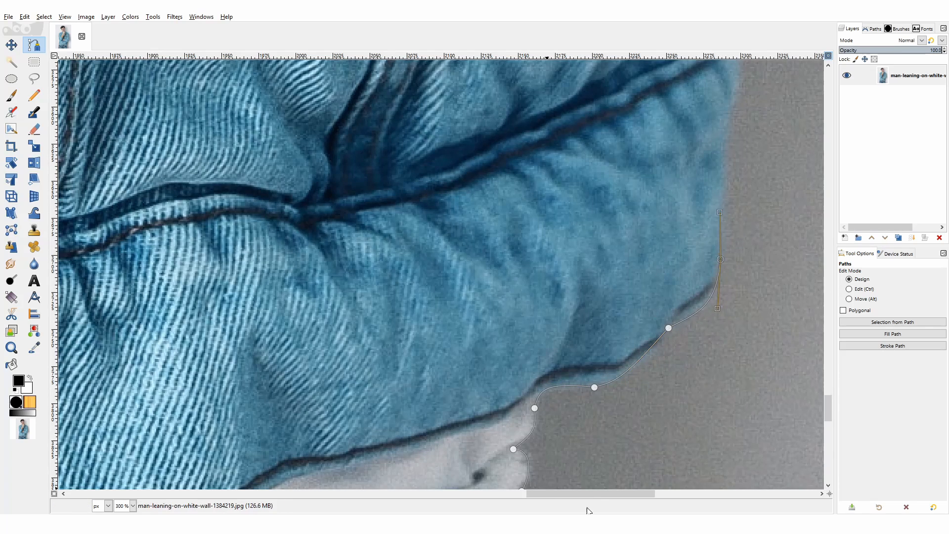
# - Trace the path up the jacket's right side to the underside of the folded sleeve
pyautogui.hscroll(5, 604, 365)
pyautogui.scroll(5, 520, 371)
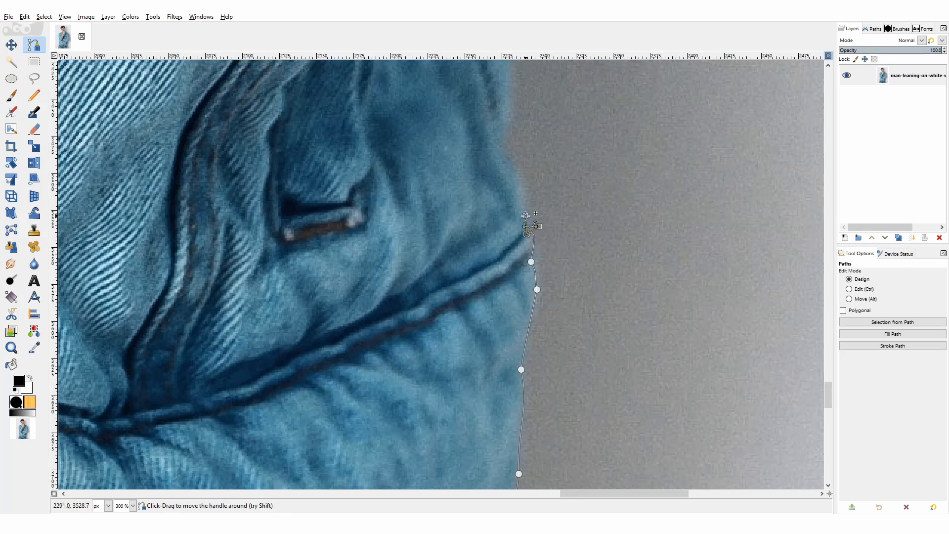
pyautogui.scroll(3, 503, 266)
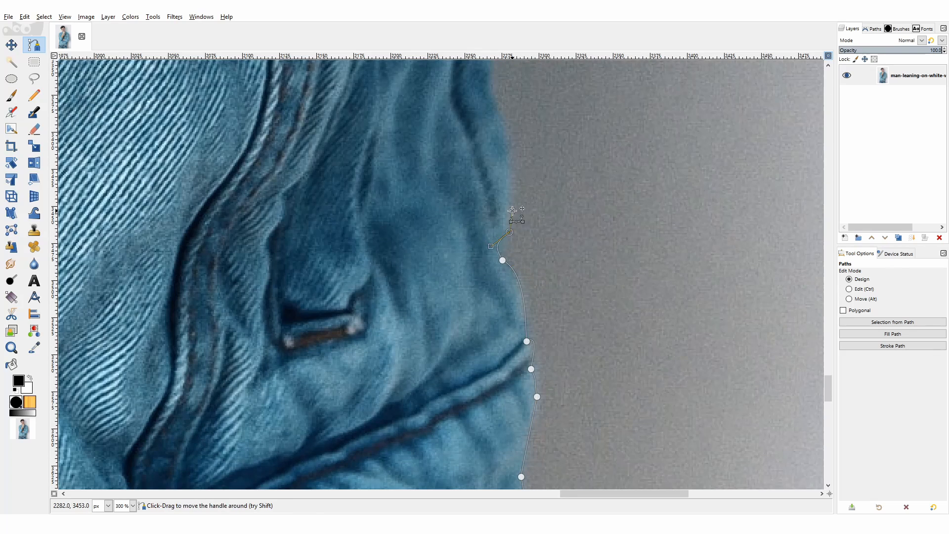
pyautogui.scroll(1, 512, 211)
pyautogui.click(503, 233)
pyautogui.scroll(1, 499, 163)
pyautogui.moveTo(488, 184); pyautogui.dragTo(519, 176)
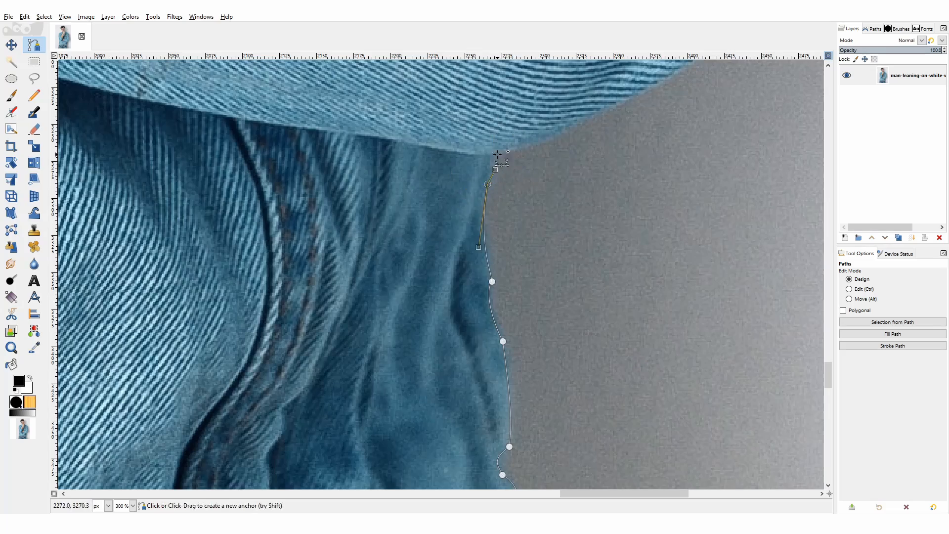
# - Curve the path along the underside of the right sleeve toward the elbow, adjusting the anchor handles to the fabric
pyautogui.scroll(2, 498, 154)
pyautogui.hscroll(1, 572, 329)
pyautogui.scroll(1, 605, 306)
pyautogui.moveTo(728, 304); pyautogui.dragTo(797, 222)
pyautogui.moveTo(667, 493); pyautogui.dragTo(696, 493)
pyautogui.moveTo(630, 222); pyautogui.dragTo(585, 269)
pyautogui.moveTo(668, 192); pyautogui.dragTo(727, 138)
pyautogui.moveTo(728, 138); pyautogui.dragTo(694, 157)
# - Bend the path around the right elbow and into the crease above it
pyautogui.moveTo(685, 494); pyautogui.dragTo(694, 493)
pyautogui.scroll(2, 700, 237)
pyautogui.moveTo(702, 184); pyautogui.dragTo(710, 63)
pyautogui.moveTo(692, 304); pyautogui.dragTo(679, 342)
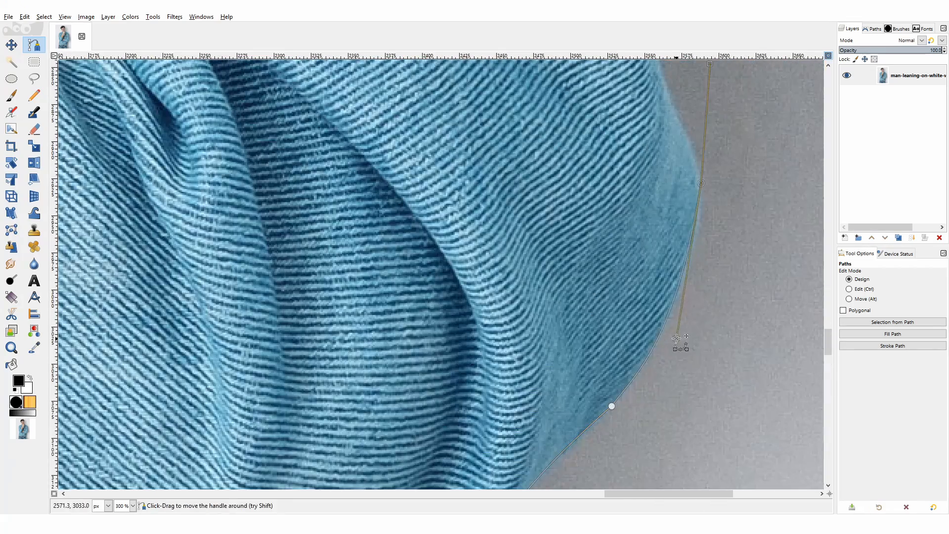
pyautogui.scroll(2, 710, 279)
pyautogui.moveTo(654, 260); pyautogui.dragTo(659, 219)
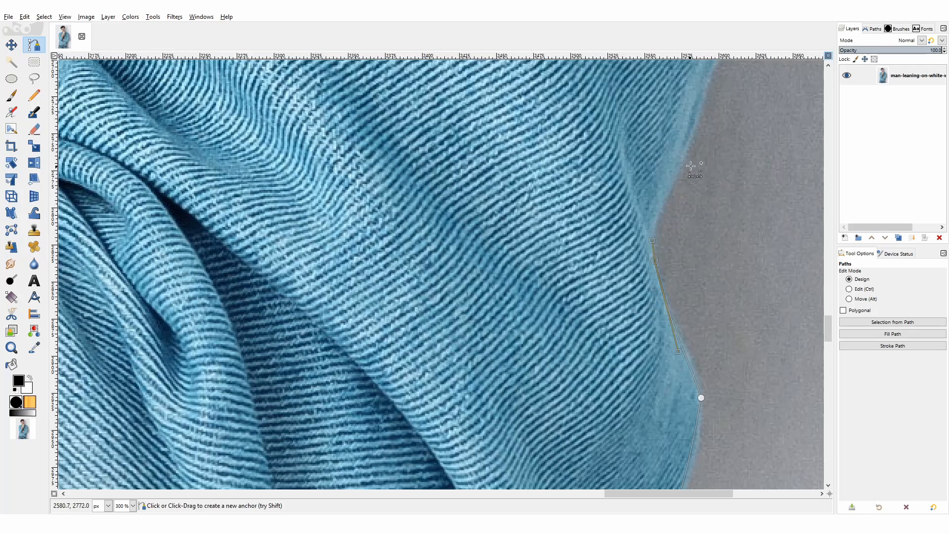
pyautogui.moveTo(687, 155); pyautogui.dragTo(713, 87)
# - Trace the path up the outer edge of the right upper sleeve toward the flame patch
pyautogui.moveTo(672, 494); pyautogui.dragTo(695, 493)
pyautogui.scroll(2, 646, 257)
pyautogui.moveTo(598, 239); pyautogui.dragTo(627, 151)
pyautogui.scroll(2, 636, 208)
pyautogui.moveTo(631, 328); pyautogui.dragTo(647, 283)
pyautogui.moveTo(647, 282); pyautogui.dragTo(584, 234)
pyautogui.scroll(1, 631, 302)
pyautogui.click(572, 192)
pyautogui.scroll(2, 636, 251)
pyautogui.moveTo(602, 303); pyautogui.dragTo(611, 270)
pyautogui.moveTo(603, 186); pyautogui.dragTo(589, 122)
# - Place anchors along the ragged outer edge of the flame patch on the right sleeve
pyautogui.scroll(2, 595, 198)
pyautogui.click(574, 268)
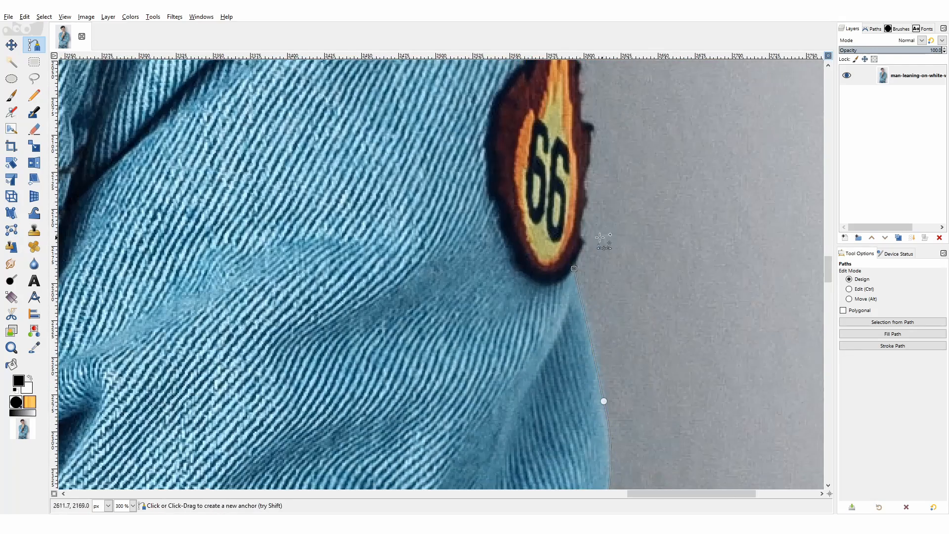
pyautogui.scroll(1, 599, 154)
pyautogui.click(592, 232)
pyautogui.scroll(1, 581, 313)
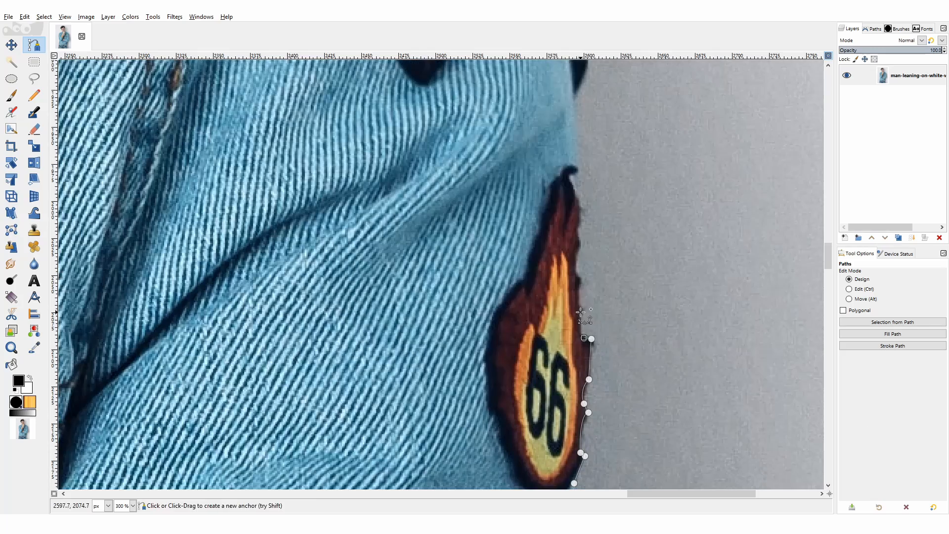
pyautogui.scroll(1, 581, 218)
pyautogui.moveTo(575, 205); pyautogui.dragTo(561, 157)
# - Curve the path around the dark lettered patch and over the right shoulder to the shoulder seam
pyautogui.scroll(1, 569, 198)
pyautogui.moveTo(576, 232); pyautogui.dragTo(504, 177)
pyautogui.scroll(1, 571, 194)
pyautogui.scroll(1, 593, 222)
pyautogui.scroll(1, 507, 291)
pyautogui.moveTo(348, 116); pyautogui.dragTo(518, 234)
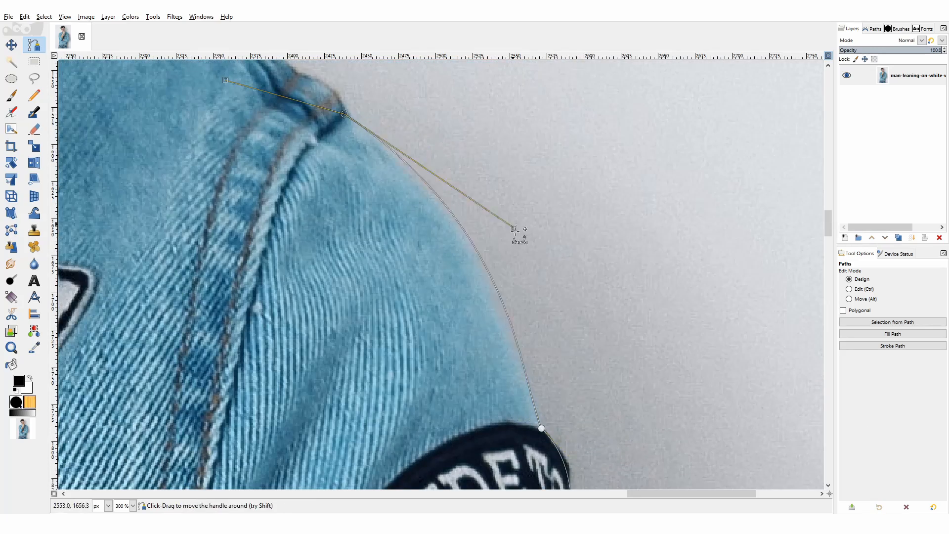
# - Trace the path along the top of the right shoulder toward the jacket collar, shaping its curve handles
pyautogui.scroll(2, 540, 231)
pyautogui.hscroll(-2, 540, 231)
pyautogui.moveTo(546, 286); pyautogui.dragTo(590, 286)
pyautogui.hscroll(-1, 539, 257)
pyautogui.moveTo(441, 137); pyautogui.dragTo(686, 222)
pyautogui.hscroll(-1, 616, 163)
pyautogui.scroll(1, 568, 163)
pyautogui.moveTo(376, 160); pyautogui.dragTo(513, 210)
pyautogui.moveTo(405, 163); pyautogui.dragTo(378, 139)
pyautogui.moveTo(377, 139); pyautogui.dragTo(356, 130)
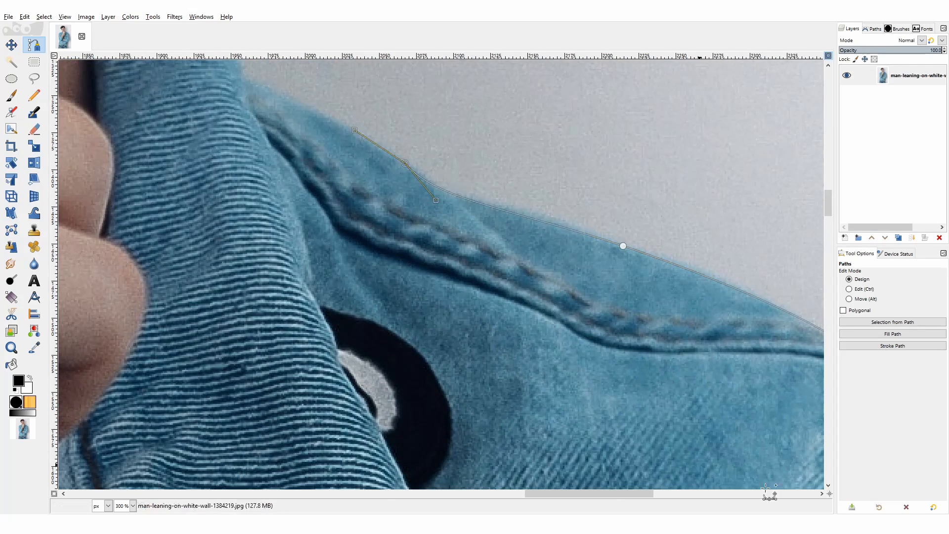
# - Carry the path up the outer edge of the right jacket collar and fit the handles to its curve
pyautogui.moveTo(641, 494); pyautogui.dragTo(611, 495)
pyautogui.scroll(1, 525, 321)
pyautogui.moveTo(415, 190); pyautogui.dragTo(369, 166)
pyautogui.moveTo(369, 166); pyautogui.dragTo(398, 144)
pyautogui.moveTo(617, 496); pyautogui.dragTo(604, 495)
pyautogui.scroll(2, 445, 247)
pyautogui.moveTo(358, 128); pyautogui.dragTo(291, 68)
pyautogui.moveTo(291, 68); pyautogui.dragTo(347, 121)
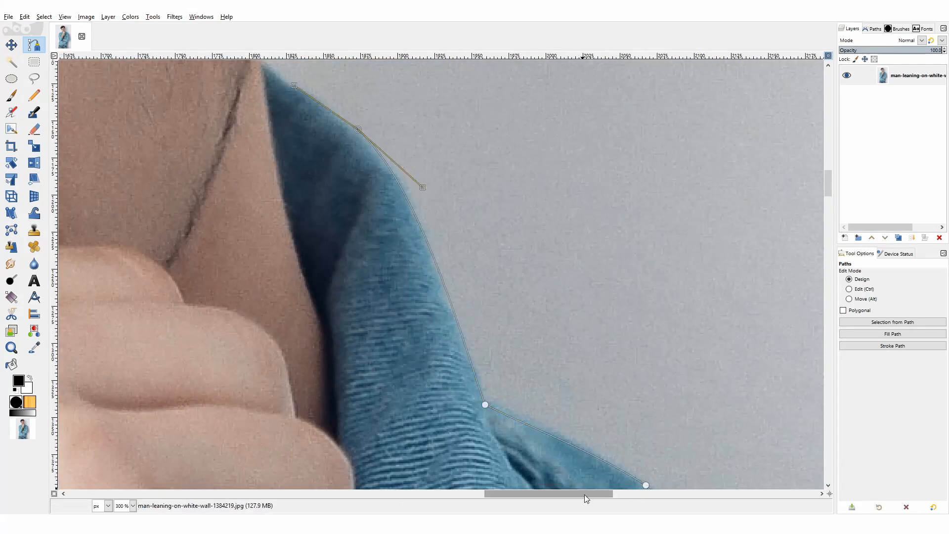
# - Trace the path from the collar up the neck and jaw edge to just below the right earlobe
pyautogui.moveTo(585, 496); pyautogui.dragTo(562, 496)
pyautogui.scroll(4, 395, 283)
pyautogui.moveTo(392, 268); pyautogui.dragTo(374, 227)
pyautogui.scroll(-1, 524, 209)
pyautogui.scroll(3, 436, 138)
pyautogui.moveTo(438, 354); pyautogui.dragTo(436, 293)
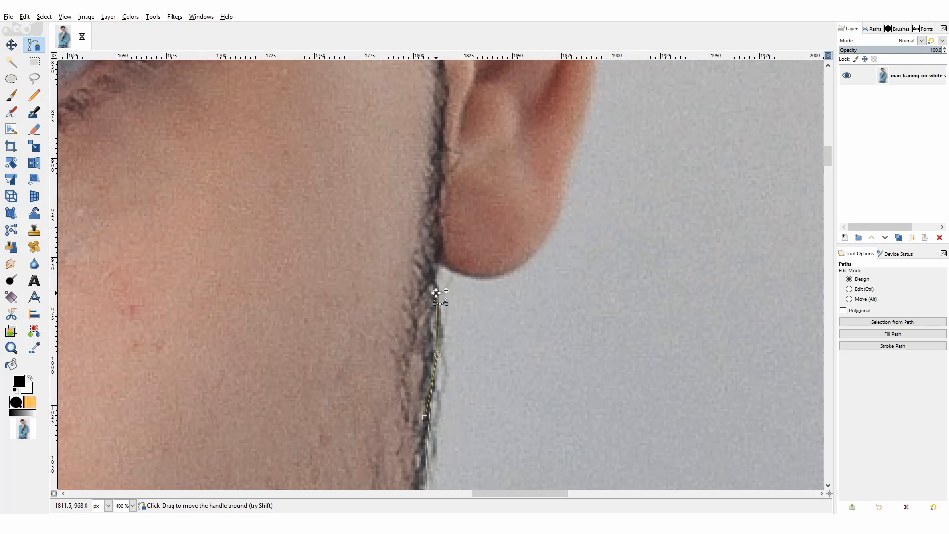
# - Curve the path around the right earlobe and up the ear's outer edge
pyautogui.moveTo(533, 276); pyautogui.dragTo(510, 277)
pyautogui.moveTo(502, 279); pyautogui.dragTo(492, 278)
pyautogui.moveTo(556, 222); pyautogui.dragTo(591, 168)
pyautogui.moveTo(591, 168)
pyautogui.mouseDown()
pyautogui.moveTo(561, 199)
pyautogui.moveTo(606, 176)
pyautogui.mouseUp()
pyautogui.scroll(1, 566, 205)
pyautogui.moveTo(606, 177); pyautogui.dragTo(571, 72)
# - Bend the path over the top of the right ear and into the gap beside the hairline
pyautogui.scroll(1, 598, 184)
pyautogui.scroll(1, 599, 113)
pyautogui.scroll(1, 672, 241)
pyautogui.moveTo(495, 152); pyautogui.dragTo(437, 166)
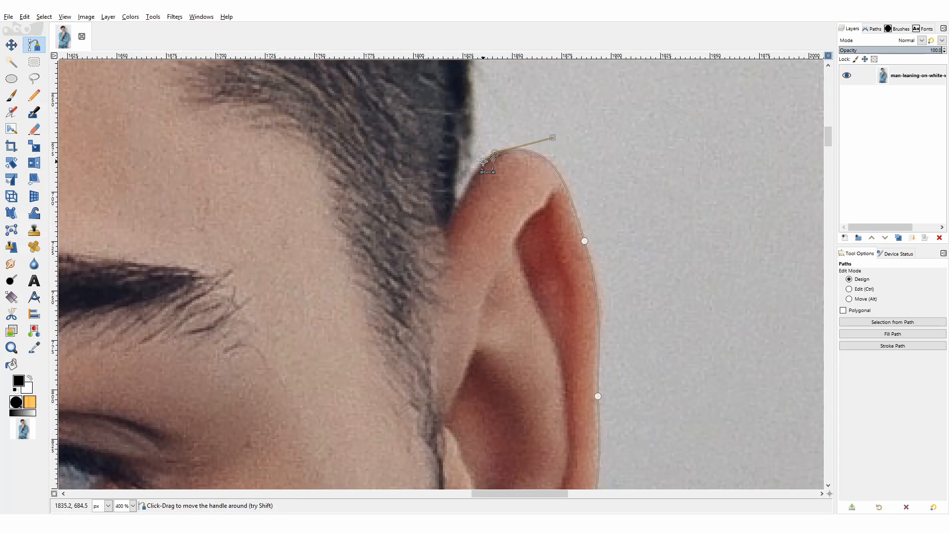
pyautogui.moveTo(457, 210); pyautogui.dragTo(439, 254)
pyautogui.moveTo(439, 255); pyautogui.dragTo(444, 156)
pyautogui.scroll(1, 467, 184)
# - Outline the hair loosely with straight path segments, leaving a margin of background, across to the left ear
pyautogui.click(483, 119)
pyautogui.scroll(-3, 499, 124)
pyautogui.scroll(2, 499, 124)
pyautogui.click(528, 274)
pyautogui.click(551, 198)
pyautogui.click(552, 150)
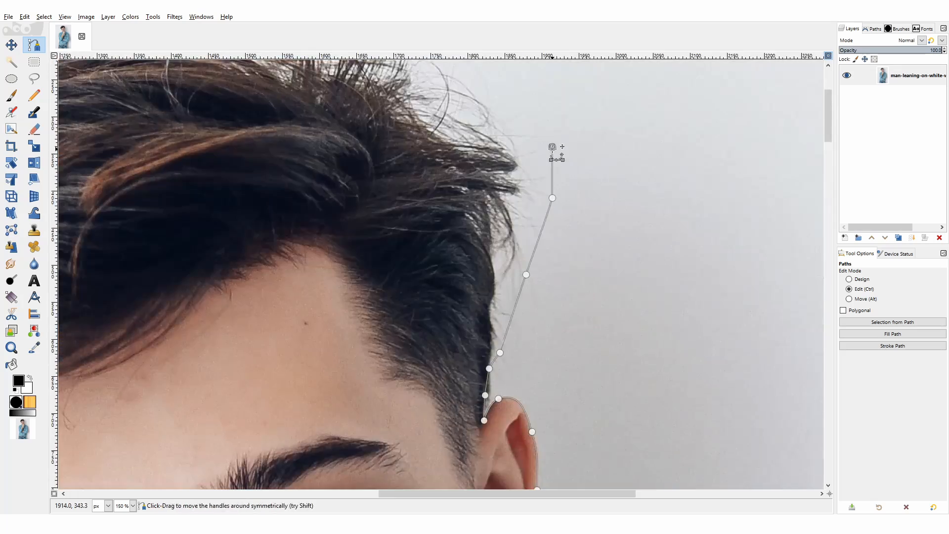
pyautogui.scroll(-1, 553, 151)
pyautogui.click(487, 127)
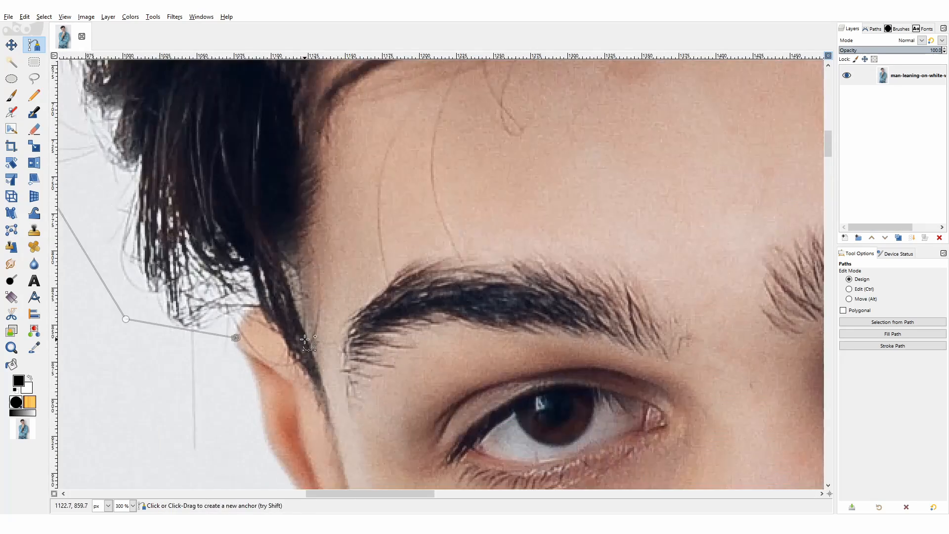
# - Trace the path down the outer edge of the left ear, shortening the handles to fit its curve
pyautogui.scroll(-2, 305, 339)
pyautogui.moveTo(248, 141); pyautogui.dragTo(258, 156)
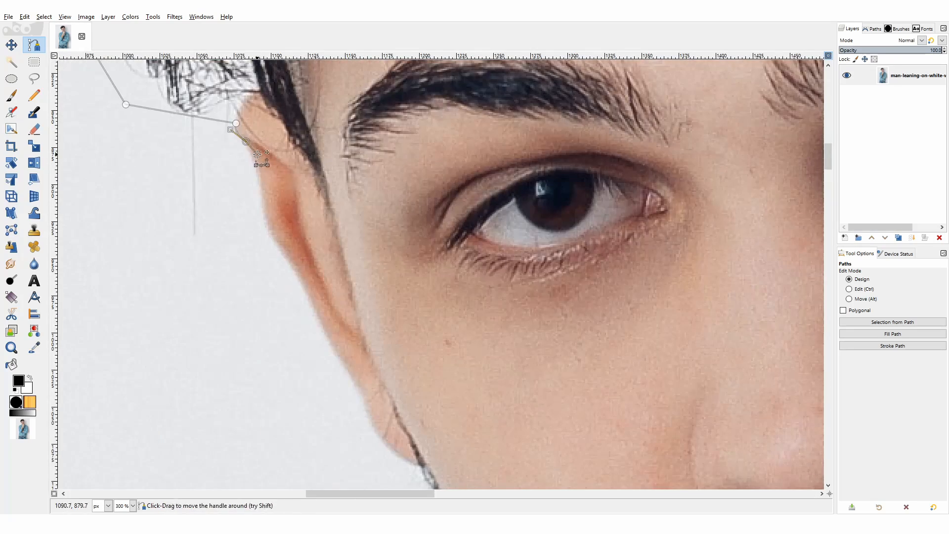
pyautogui.moveTo(265, 210); pyautogui.dragTo(268, 235)
pyautogui.moveTo(296, 268); pyautogui.dragTo(319, 302)
pyautogui.moveTo(319, 302); pyautogui.dragTo(310, 305)
pyautogui.scroll(-1, 312, 304)
pyautogui.moveTo(351, 268); pyautogui.dragTo(376, 305)
pyautogui.moveTo(376, 305); pyautogui.dragTo(363, 286)
# - Continue the path from the left earlobe down the jawline to the tip of the left collar
pyautogui.scroll(-1, 363, 286)
pyautogui.moveTo(372, 205); pyautogui.dragTo(464, 265)
pyautogui.moveTo(463, 265); pyautogui.dragTo(431, 267)
pyautogui.scroll(-1, 430, 267)
pyautogui.moveTo(550, 367); pyautogui.dragTo(571, 397)
pyautogui.moveTo(571, 398); pyautogui.dragTo(535, 408)
# - Trace the path down the left collar's edge and out along the top of the left shoulder
pyautogui.scroll(-2, 535, 408)
pyautogui.moveTo(488, 285); pyautogui.dragTo(479, 307)
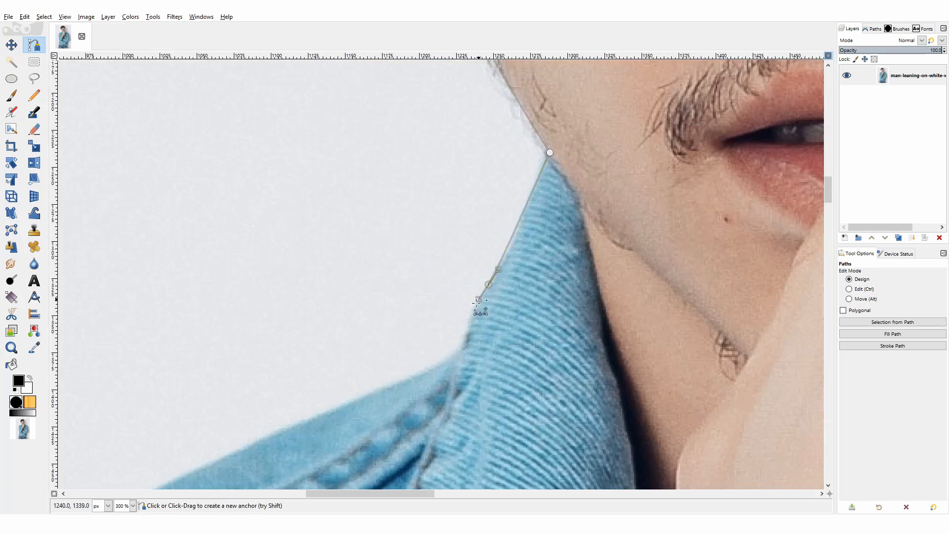
pyautogui.moveTo(463, 346); pyautogui.dragTo(468, 366)
pyautogui.moveTo(319, 416); pyautogui.dragTo(240, 449)
pyautogui.hscroll(-2, 442, 380)
pyautogui.scroll(-2, 442, 381)
pyautogui.moveTo(272, 329); pyautogui.dragTo(179, 358)
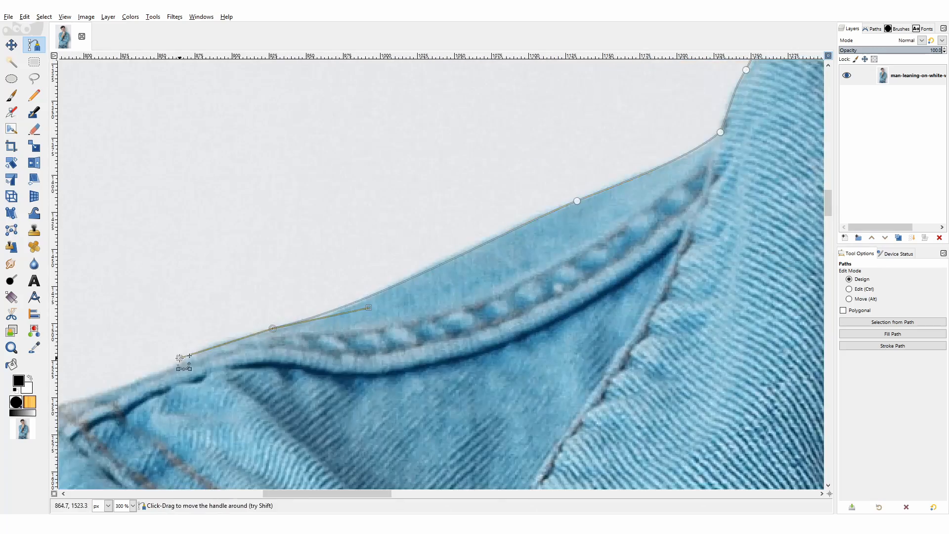
# - Carry the path past the left shoulder seam and curve it around the rounded top of the sleeve
pyautogui.hscroll(-1, 247, 336)
pyautogui.scroll(-1, 247, 336)
pyautogui.moveTo(173, 303); pyautogui.dragTo(64, 337)
pyautogui.hscroll(-1, 324, 369)
pyautogui.moveTo(262, 337); pyautogui.dragTo(388, 316)
pyautogui.scroll(-2, 388, 317)
pyautogui.moveTo(215, 309); pyautogui.dragTo(173, 388)
pyautogui.moveTo(255, 230); pyautogui.dragTo(298, 172)
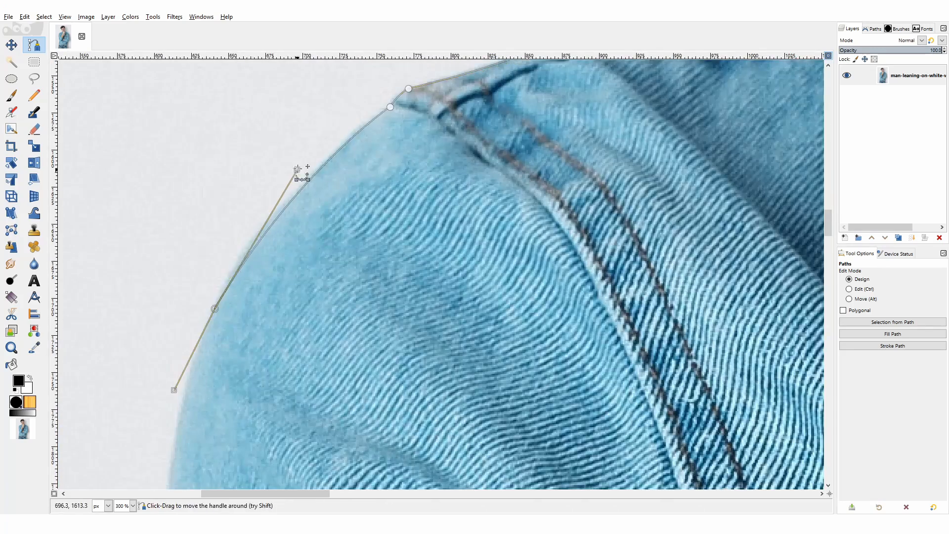
# - Continue the path down the outer edge of the left sleeve just below the shoulder, adjusting the handles
pyautogui.scroll(-1, 298, 172)
pyautogui.moveTo(174, 281); pyautogui.dragTo(197, 243)
pyautogui.scroll(-1, 398, 336)
pyautogui.moveTo(265, 373); pyautogui.dragTo(271, 403)
pyautogui.moveTo(258, 343); pyautogui.dragTo(261, 216)
# - Continue the path down the outer edge of the left sleeve, following the bulging fold along the upper arm
pyautogui.scroll(-2, 412, 337)
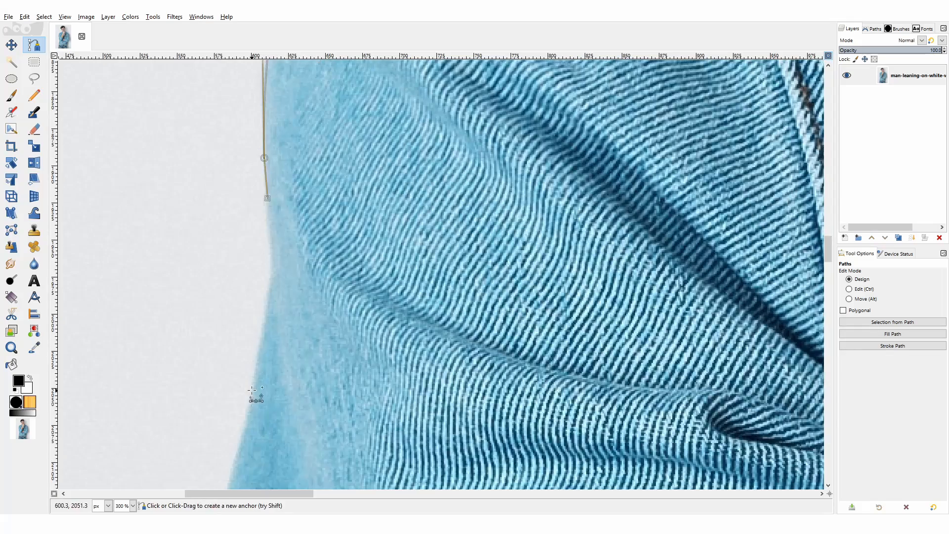
pyautogui.moveTo(253, 391); pyautogui.dragTo(250, 401)
pyautogui.moveTo(256, 381); pyautogui.dragTo(283, 309)
pyautogui.scroll(-1, 305, 327)
pyautogui.moveTo(250, 294); pyautogui.dragTo(235, 358)
pyautogui.scroll(-1, 236, 358)
pyautogui.moveTo(231, 390); pyautogui.dragTo(271, 440)
pyautogui.scroll(-3, 239, 347)
pyautogui.moveTo(269, 262); pyautogui.dragTo(288, 445)
pyautogui.moveTo(287, 445); pyautogui.dragTo(291, 416)
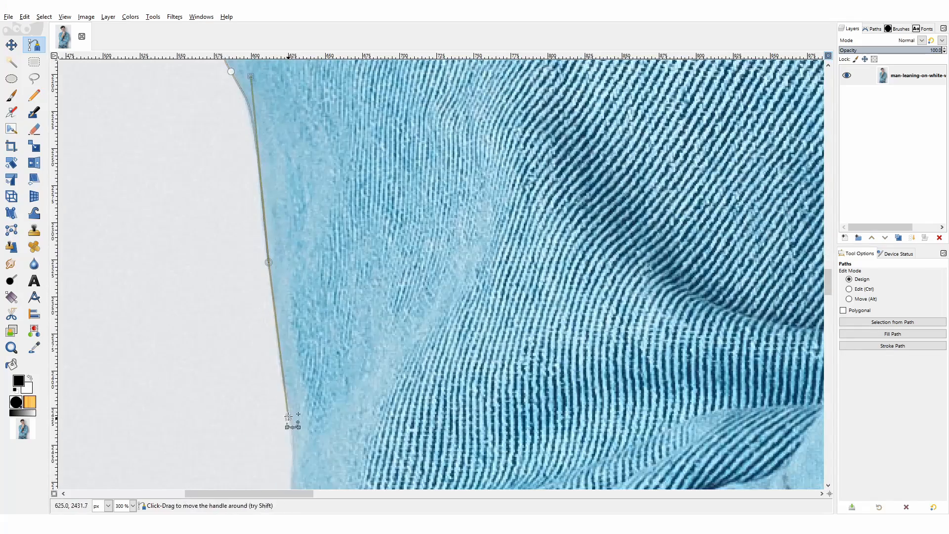
# - Trace the path along the lower part of the left sleeve to the start of the elbow curve
pyautogui.scroll(-2, 290, 416)
pyautogui.moveTo(292, 263); pyautogui.dragTo(286, 296)
pyautogui.moveTo(286, 296); pyautogui.dragTo(292, 290)
pyautogui.moveTo(310, 371); pyautogui.dragTo(324, 440)
pyautogui.scroll(-2, 318, 427)
pyautogui.moveTo(347, 395); pyautogui.dragTo(362, 454)
pyautogui.scroll(-1, 362, 455)
pyautogui.moveTo(401, 412); pyautogui.dragTo(442, 447)
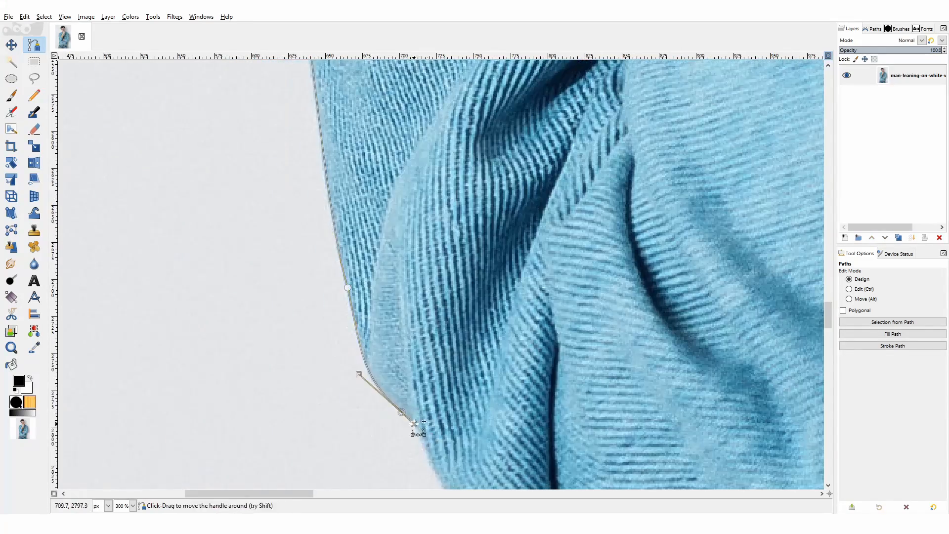
# - Carry the path under the left elbow and onto the jacket's left side, adjusting the curve handles
pyautogui.scroll(-1, 406, 417)
pyautogui.moveTo(432, 357); pyautogui.dragTo(447, 409)
pyautogui.scroll(-2, 450, 392)
pyautogui.moveTo(539, 343); pyautogui.dragTo(594, 438)
pyautogui.moveTo(594, 438); pyautogui.dragTo(527, 378)
pyautogui.scroll(-1, 528, 378)
pyautogui.moveTo(510, 207); pyautogui.dragTo(491, 265)
pyautogui.moveTo(463, 381); pyautogui.dragTo(468, 454)
pyautogui.moveTo(468, 454); pyautogui.dragTo(467, 427)
pyautogui.scroll(-1, 466, 426)
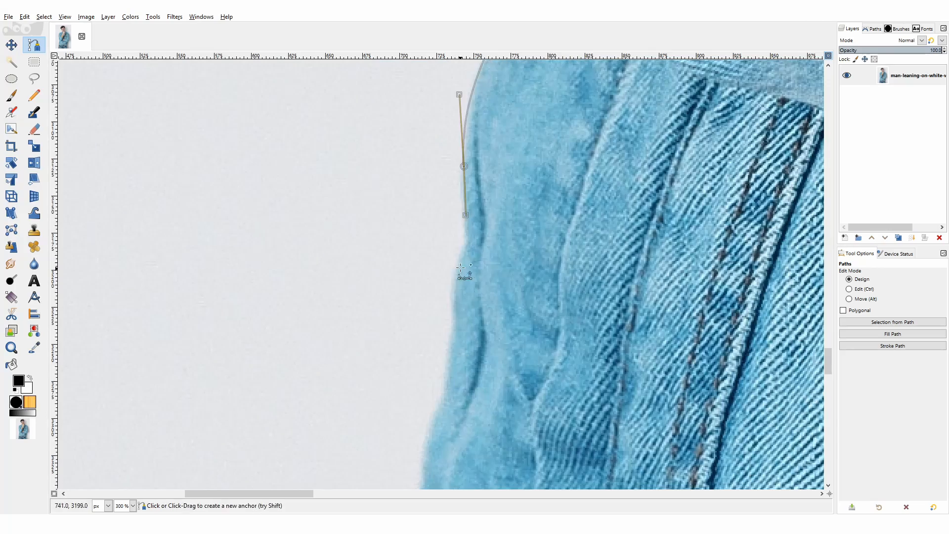
# - Trace the path down the jacket's left side to the notch above the lower side fold
pyautogui.moveTo(459, 264); pyautogui.dragTo(447, 281)
pyautogui.moveTo(455, 323); pyautogui.dragTo(459, 342)
pyautogui.scroll(-2, 458, 342)
pyautogui.moveTo(434, 202); pyautogui.dragTo(430, 213)
pyautogui.moveTo(422, 283); pyautogui.dragTo(415, 327)
pyautogui.click(417, 332)
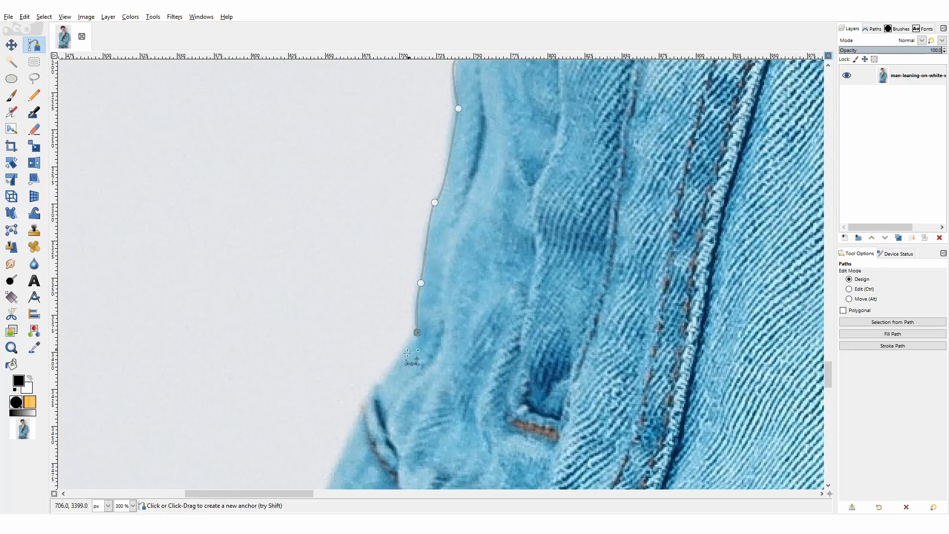
# - Continue the path around the jacket's lower left fold and down along the waistband edge
pyautogui.scroll(-2, 414, 336)
pyautogui.click(379, 171)
pyautogui.moveTo(361, 200); pyautogui.dragTo(348, 226)
pyautogui.scroll(-2, 302, 420)
pyautogui.moveTo(318, 340); pyautogui.dragTo(420, 472)
pyautogui.click(289, 268)
pyautogui.moveTo(291, 367); pyautogui.dragTo(264, 302)
# - Continue the path from the jacket's lower left corner down the jeans to the front pocket's outer edge
pyautogui.scroll(-2, 270, 302)
pyautogui.moveTo(420, 257); pyautogui.dragTo(343, 320)
pyautogui.click(360, 210)
pyautogui.scroll(-1, 345, 269)
pyautogui.scroll(-2, 391, 285)
pyautogui.click(339, 321)
pyautogui.scroll(-1, 336, 317)
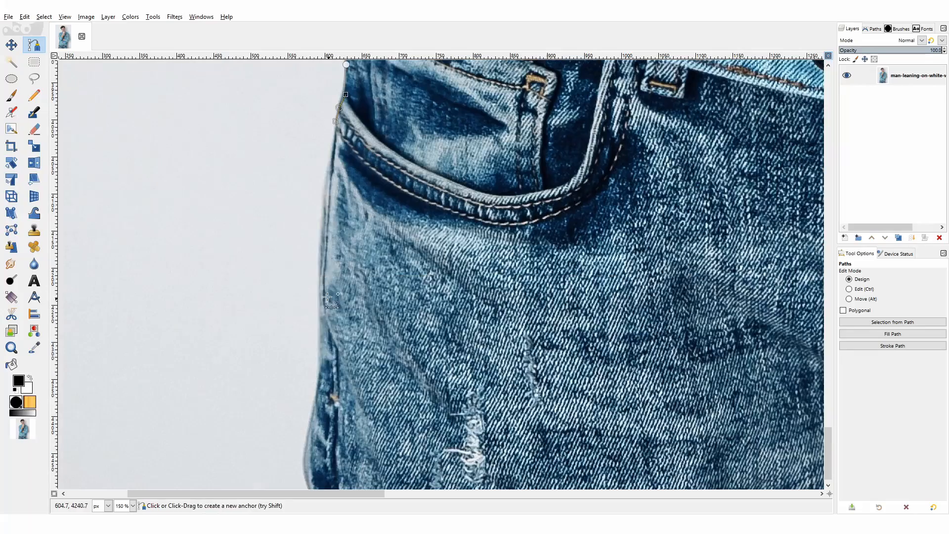
# - Trace the jeans' left edge to the image's bottom border and close the path at its starting anchor on the right leg
pyautogui.moveTo(319, 266); pyautogui.dragTo(314, 374)
pyautogui.click(315, 394)
pyautogui.scroll(-1, 314, 421)
pyautogui.scroll(5, 316, 451)
pyautogui.moveTo(304, 435); pyautogui.dragTo(333, 477)
pyautogui.moveTo(274, 393); pyautogui.dragTo(233, 318)
pyautogui.scroll(-8, 307, 323)
pyautogui.click(319, 334)
pyautogui.keyDown('ctrl'); pyautogui.click(580, 329); pyautogui.keyUp('ctrl')
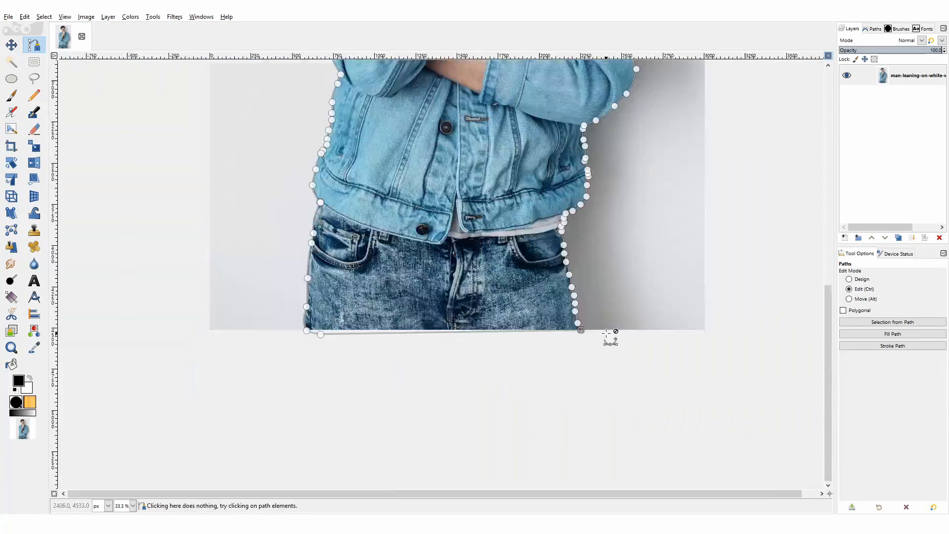
# - Create a selection from the closed path around the man
pyautogui.scroll(-3, 608, 331)
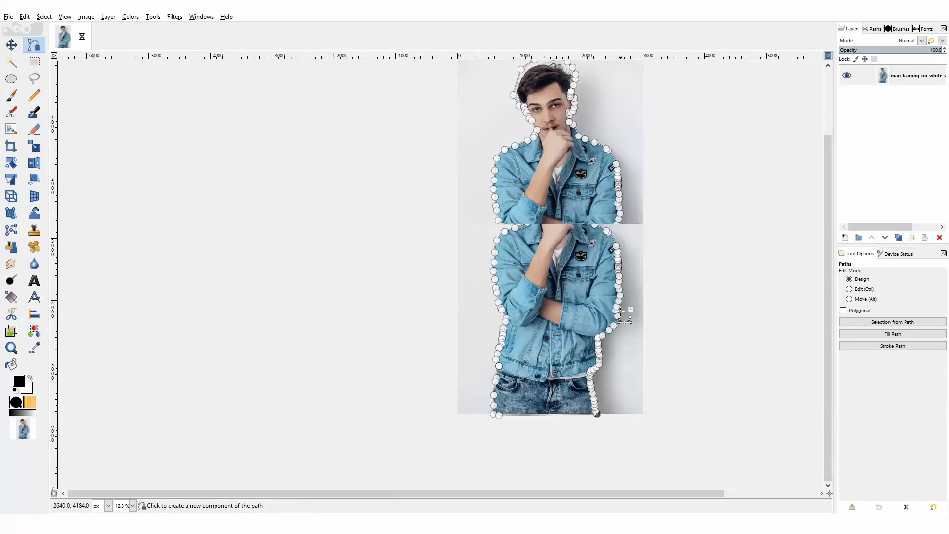
pyautogui.click(829, 56)
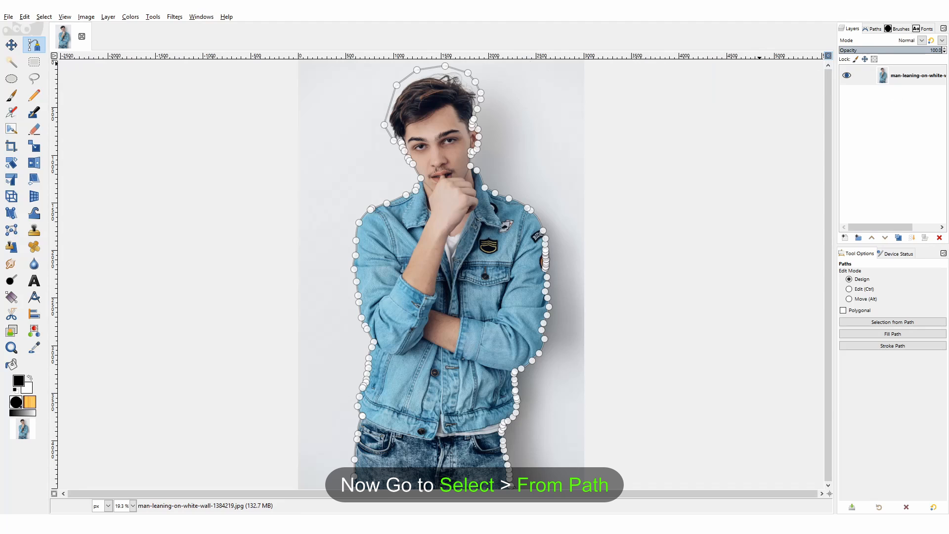
pyautogui.click(43, 18)
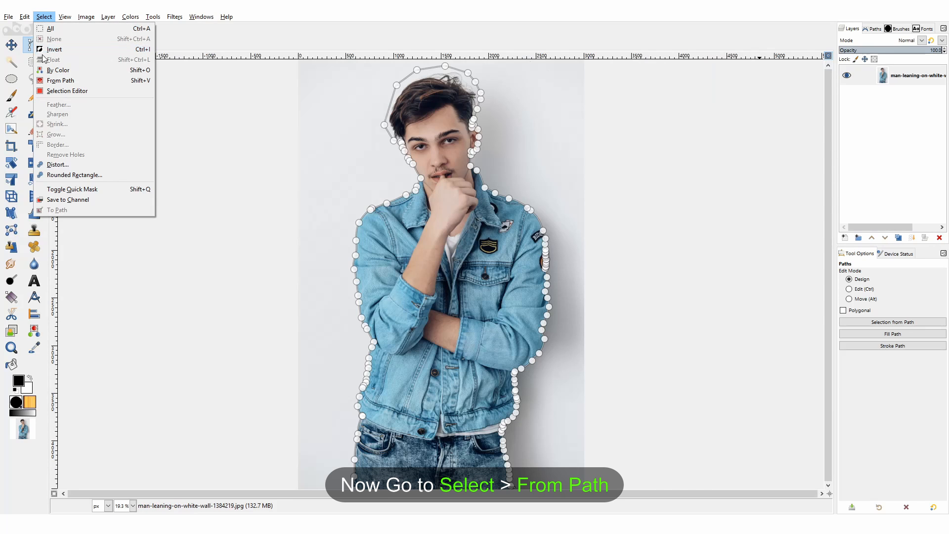
pyautogui.click(61, 80)
# - Feather the selection by 5 px and invert it so that it covers the wall background
pyautogui.click(48, 18)
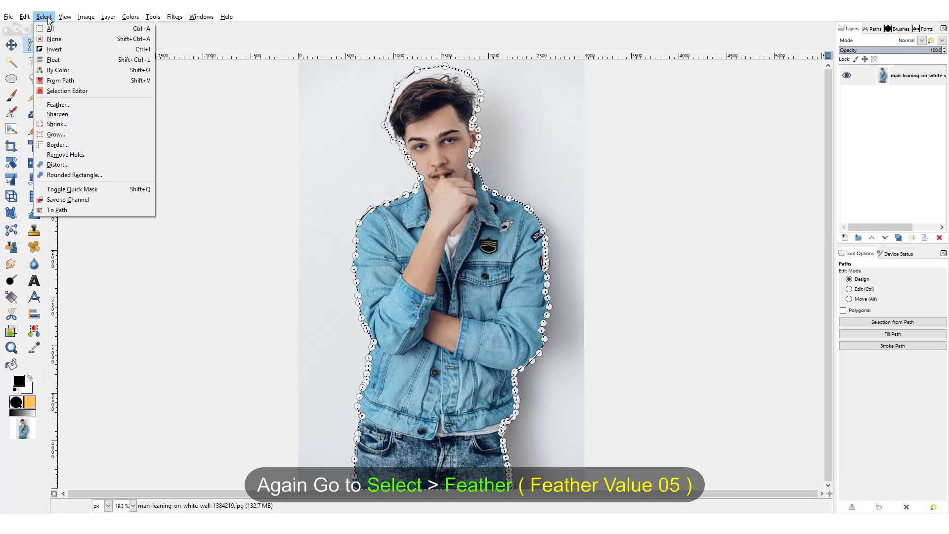
pyautogui.click(63, 106)
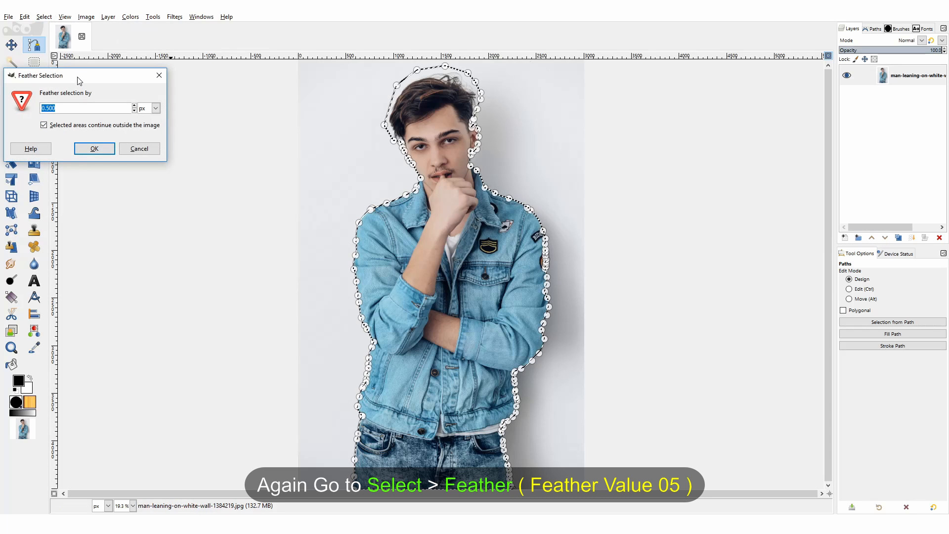
pyautogui.moveTo(79, 75); pyautogui.dragTo(225, 125)
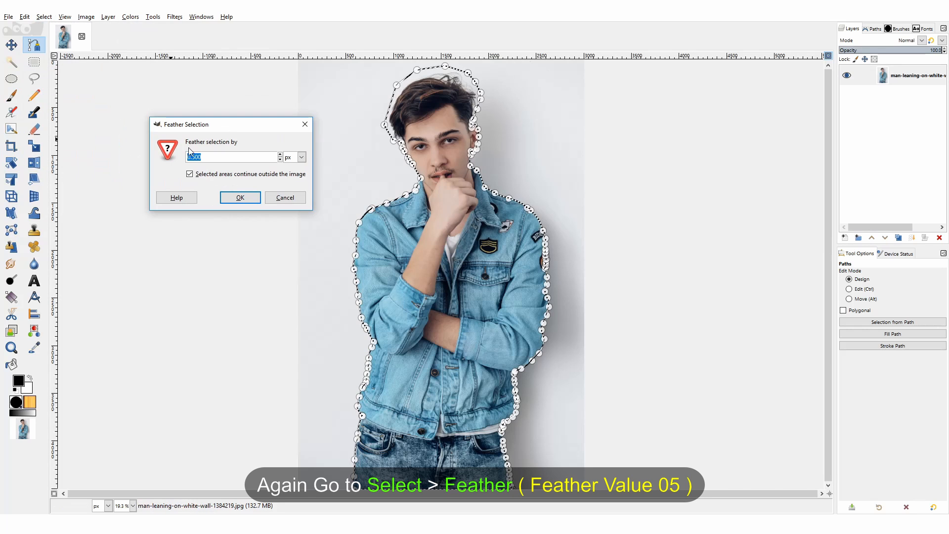
pyautogui.write('5')
pyautogui.click(240, 198)
pyautogui.click(48, 17)
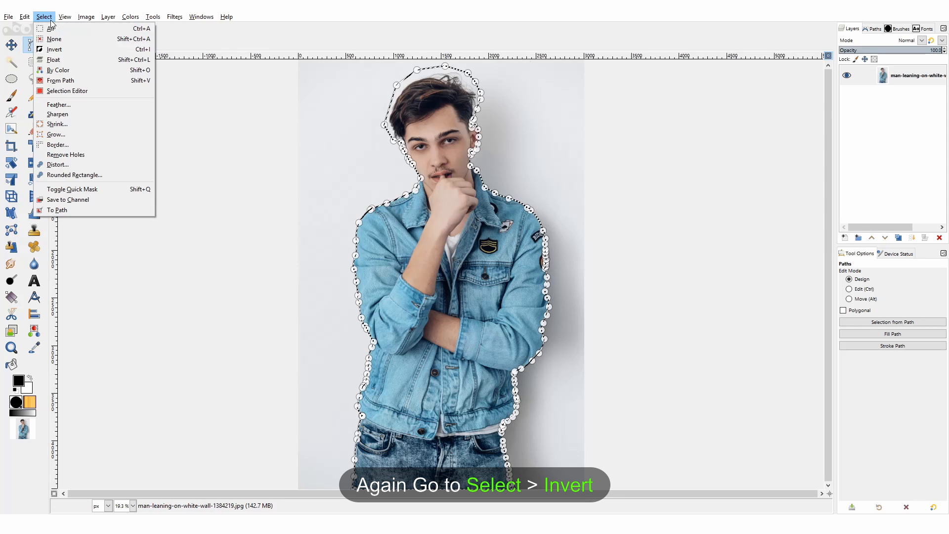
pyautogui.click(63, 50)
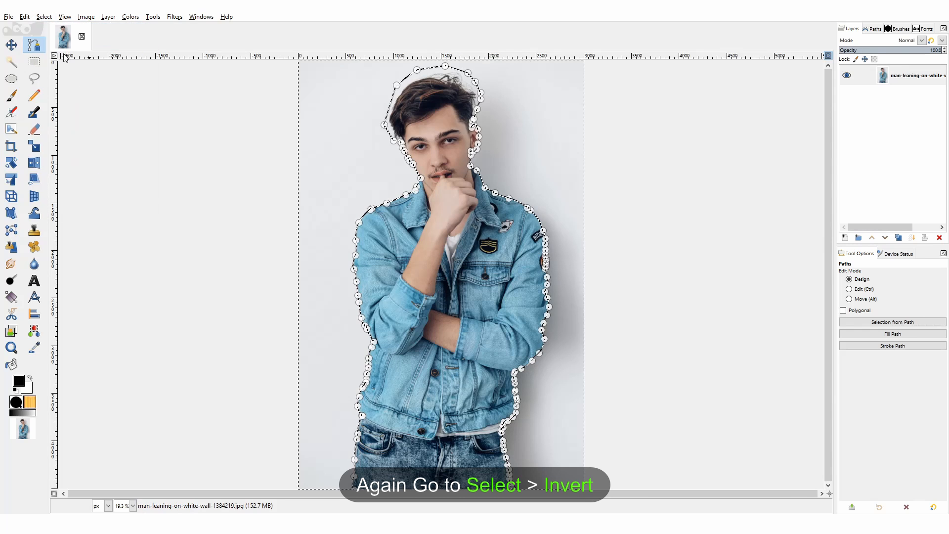
# - Add a layer mask initialized to White (full opacity) to the photo layer
pyautogui.click(910, 76)
pyautogui.rightClick(910, 76)
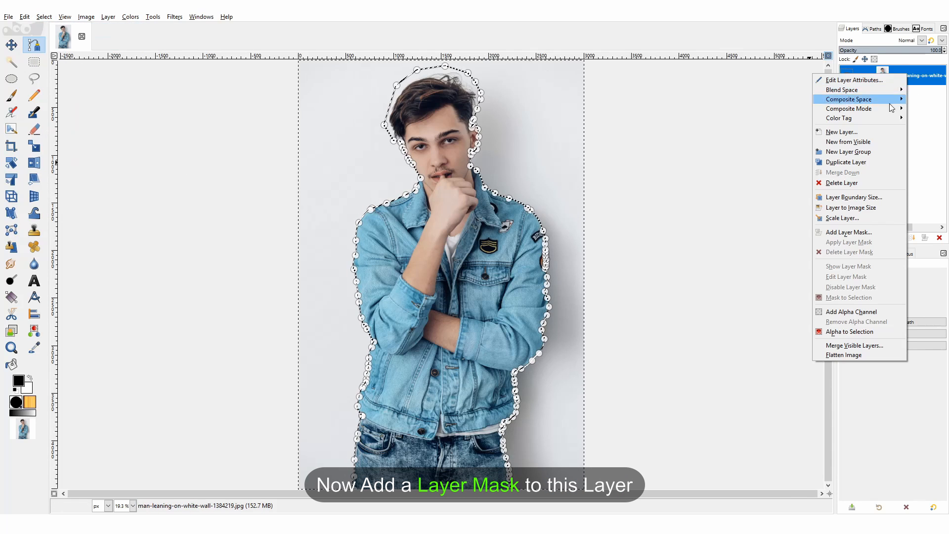
pyautogui.click(848, 232)
pyautogui.moveTo(821, 163); pyautogui.dragTo(137, 223)
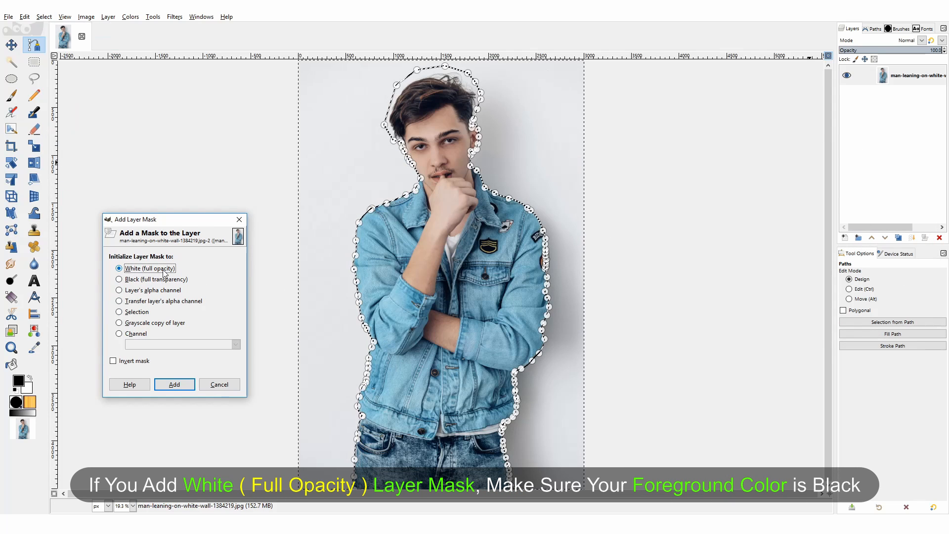
pyautogui.click(174, 385)
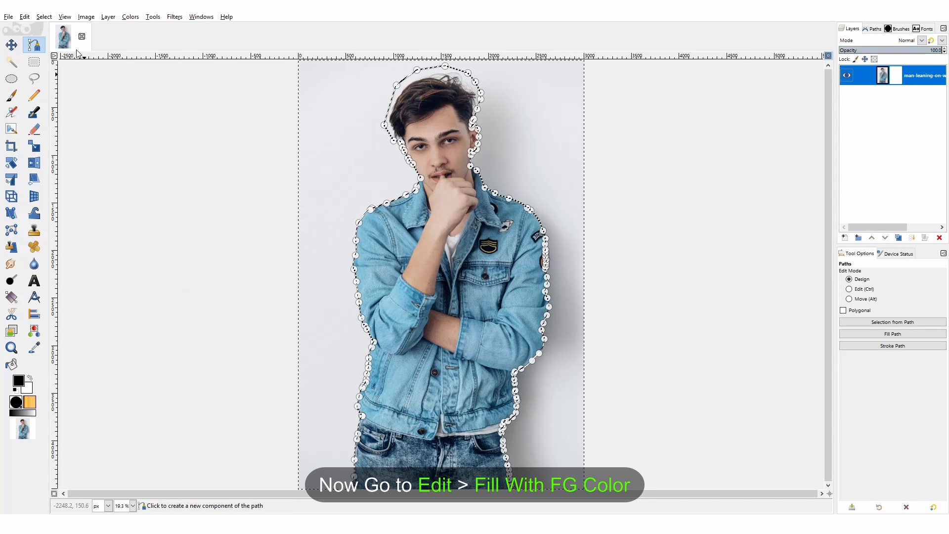
# - Fill the selected background area of the layer mask with the black foreground color and clear the selection, leaving the Paths tool for Move
pyautogui.click(24, 18)
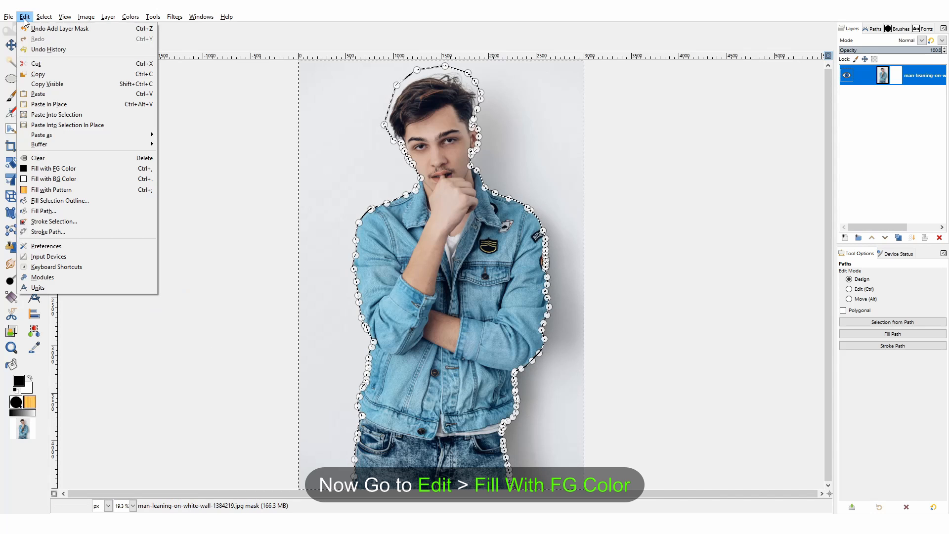
pyautogui.click(48, 169)
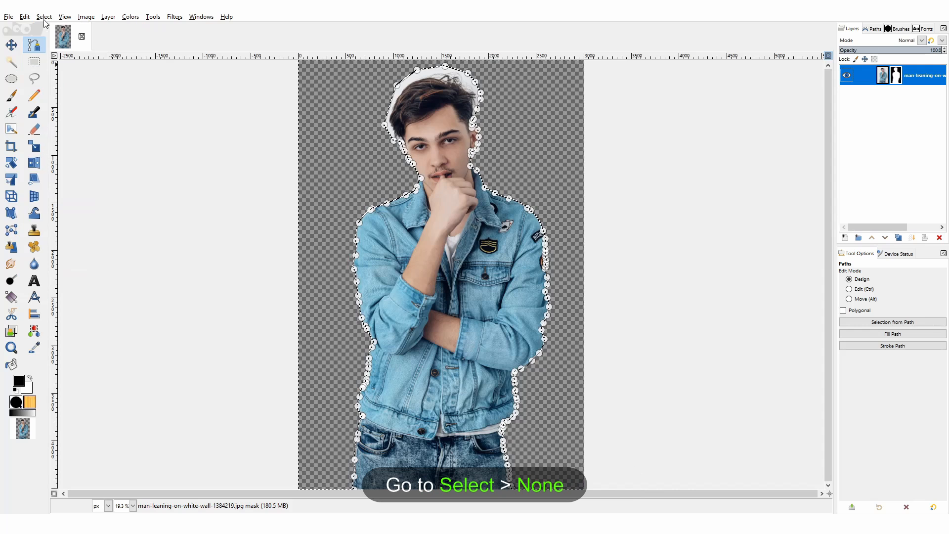
pyautogui.click(44, 18)
pyautogui.click(54, 39)
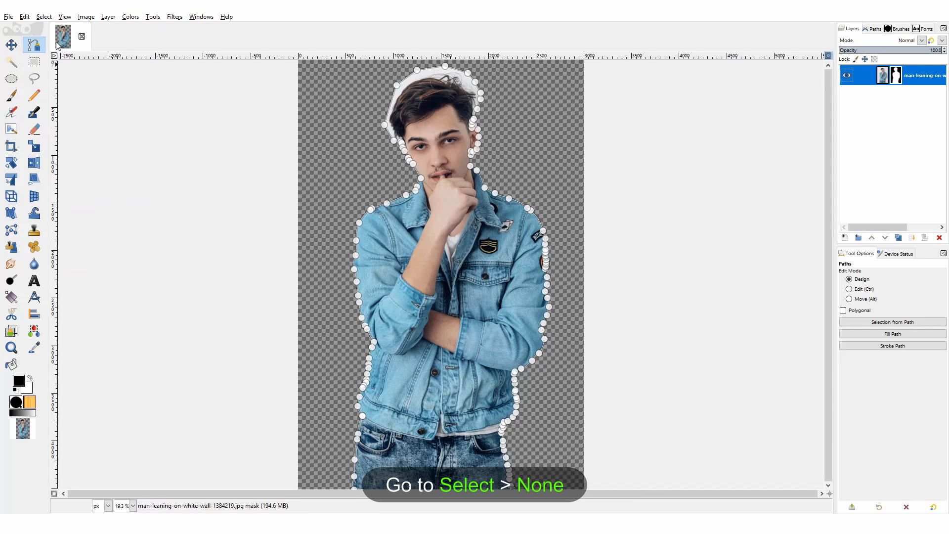
pyautogui.click(12, 46)
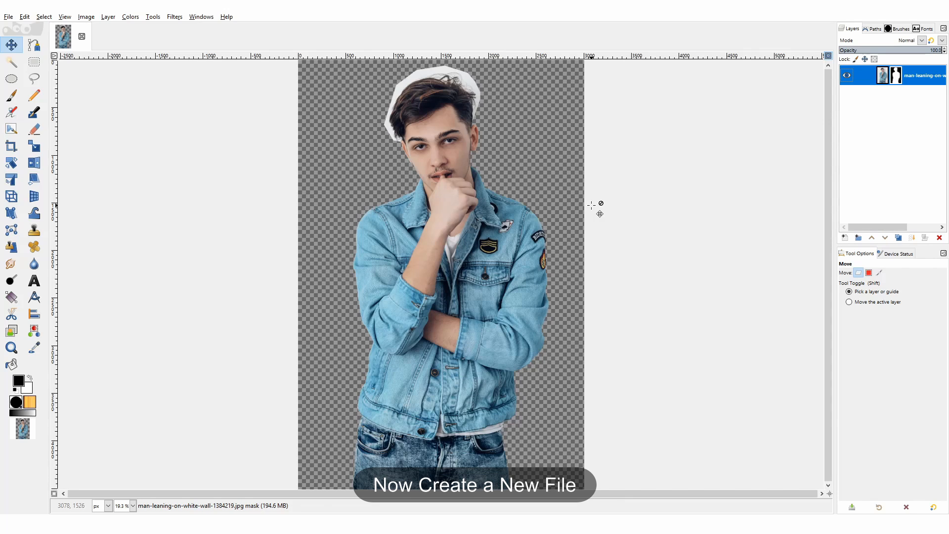
# - Create a new image 3000 px wide and 2500 px high and hide its layer boundary
pyautogui.click(11, 19)
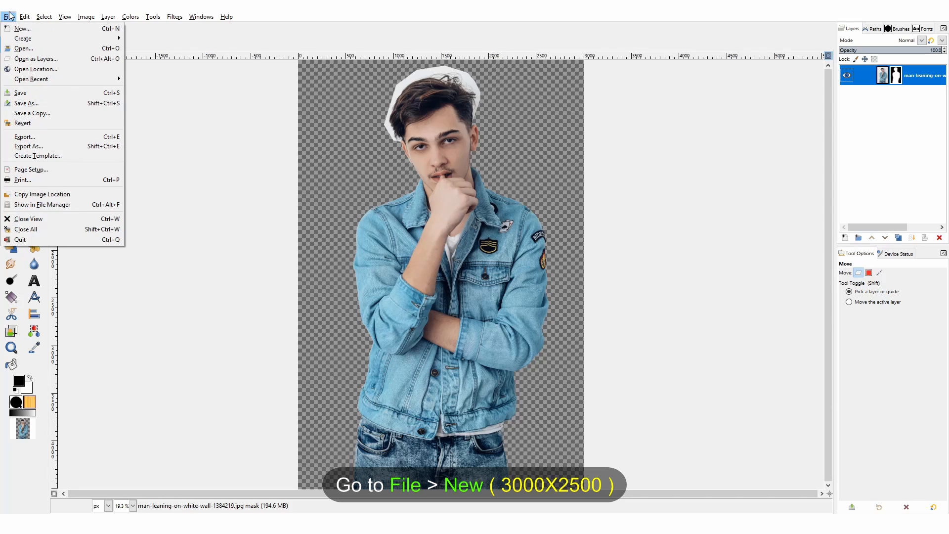
pyautogui.click(18, 28)
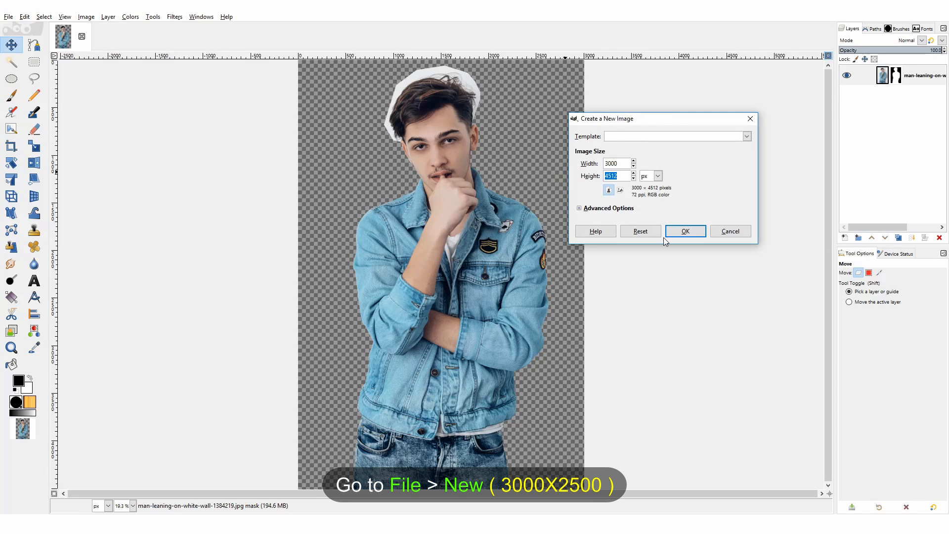
pyautogui.write('2500')
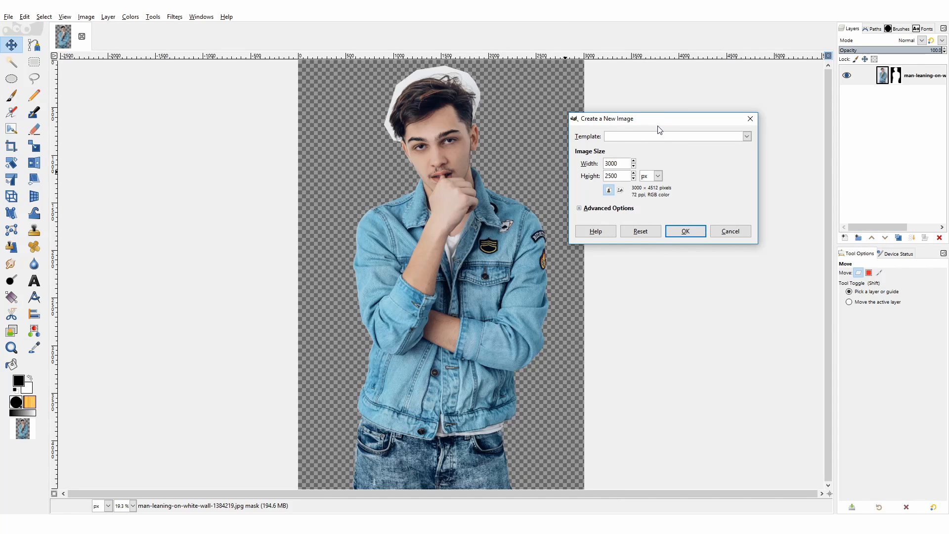
pyautogui.moveTo(659, 121); pyautogui.dragTo(491, 205)
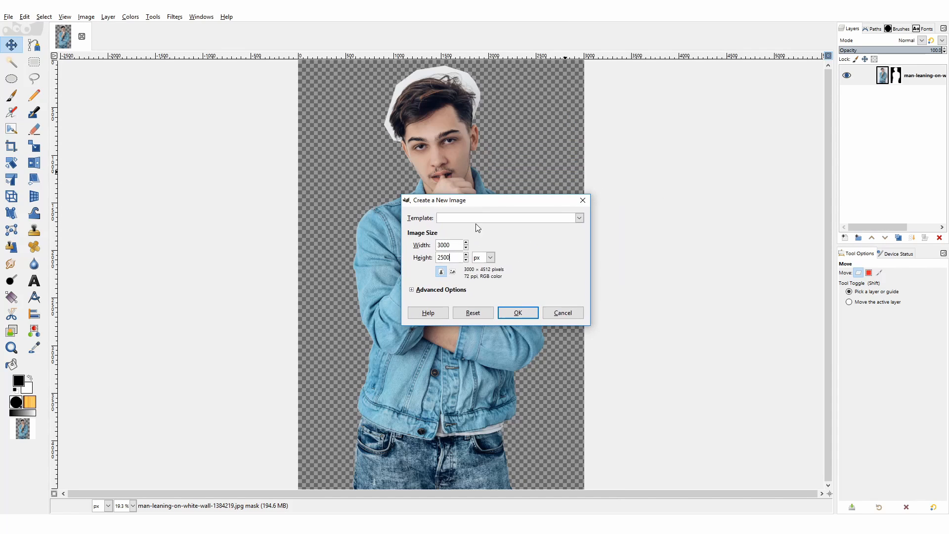
pyautogui.click(518, 313)
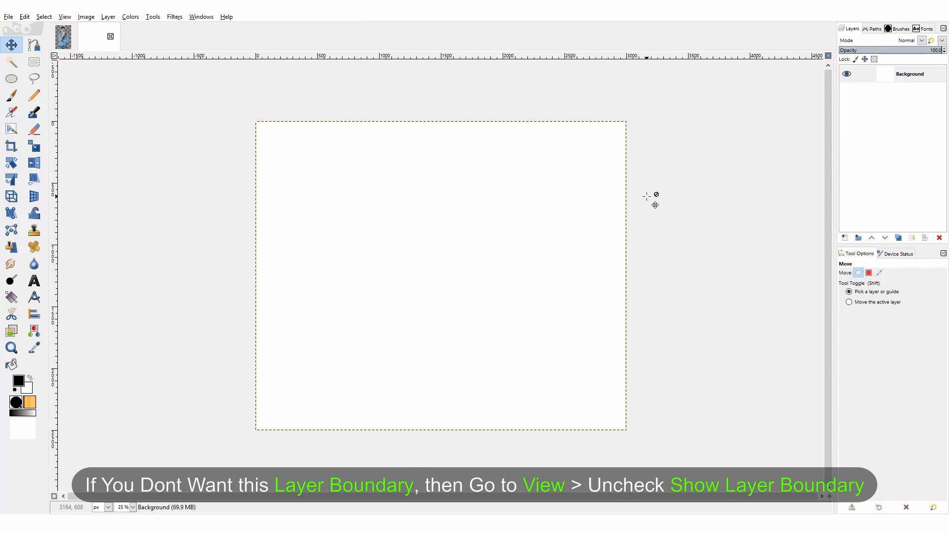
pyautogui.click(70, 16)
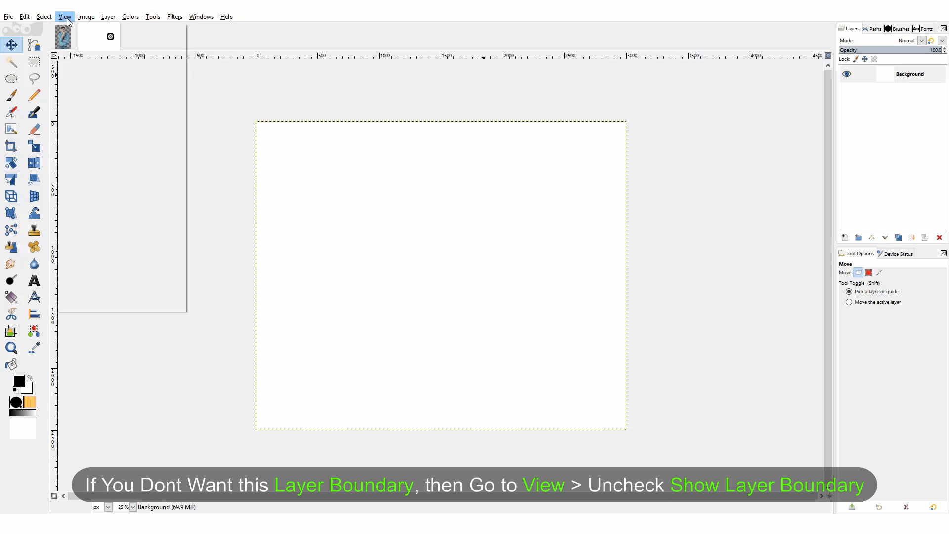
pyautogui.click(110, 164)
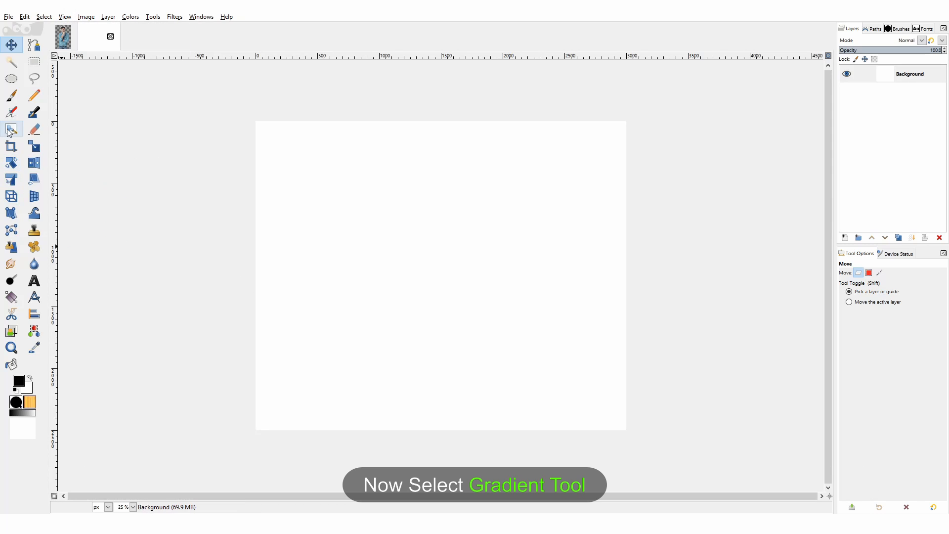
# - Draw a Radial gradient between the canvas centre and a point far beyond the canvas's lower-right corner, at about 7184, 5520 px
pyautogui.click(6, 300)
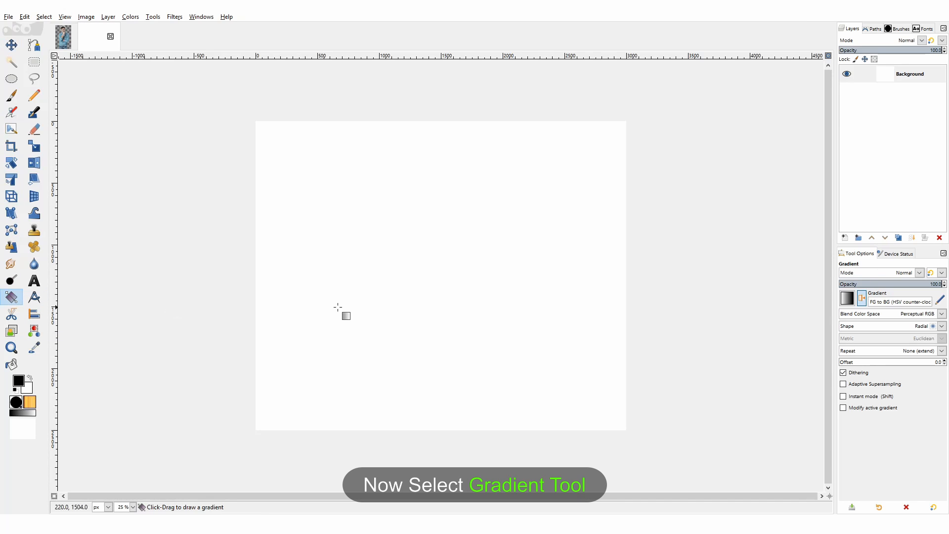
pyautogui.click(877, 327)
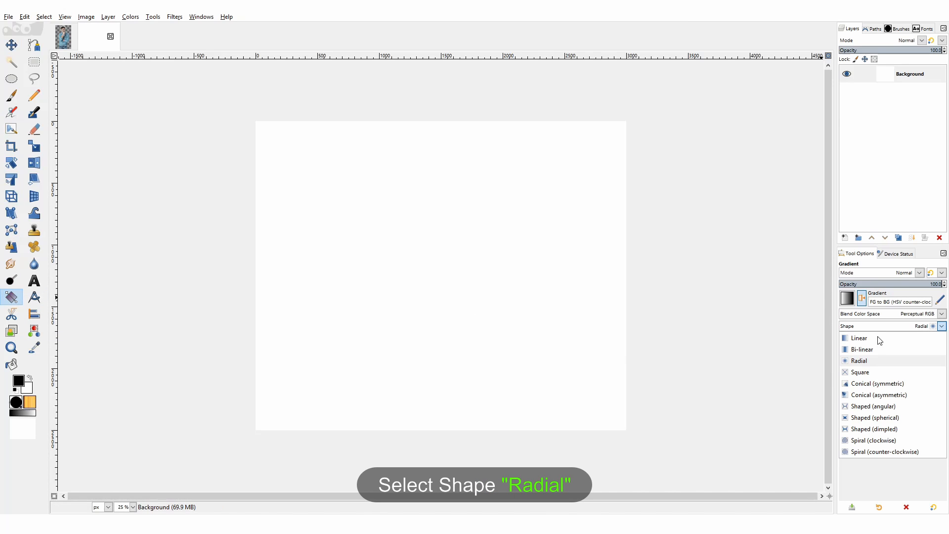
pyautogui.click(871, 361)
pyautogui.press('-')
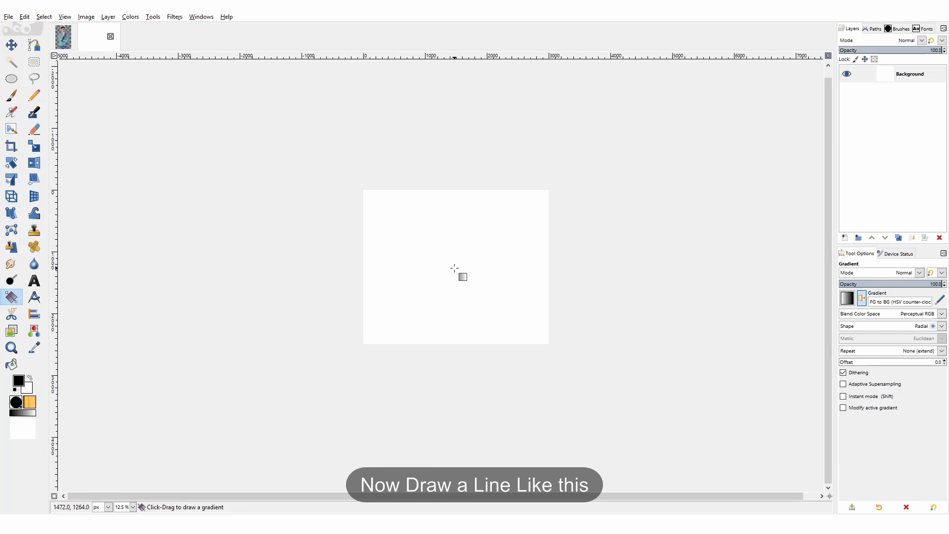
pyautogui.moveTo(455, 268); pyautogui.dragTo(488, 300)
pyautogui.moveTo(549, 363); pyautogui.dragTo(808, 531)
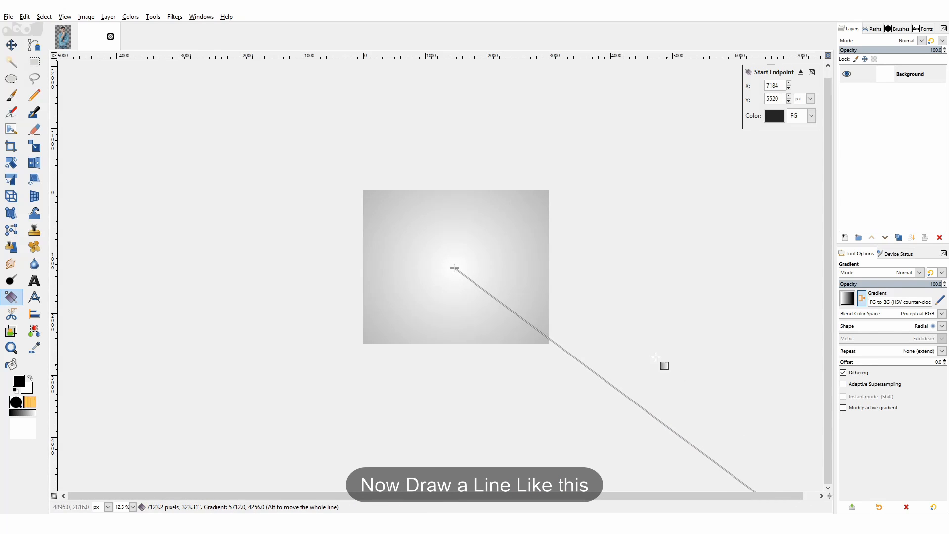
# - Move the gradient's white endpoint to about 1490, 1287 px and its dark endpoint to about 9744, 7920 px, and apply the gradient
pyautogui.press('+')
pyautogui.click(465, 272)
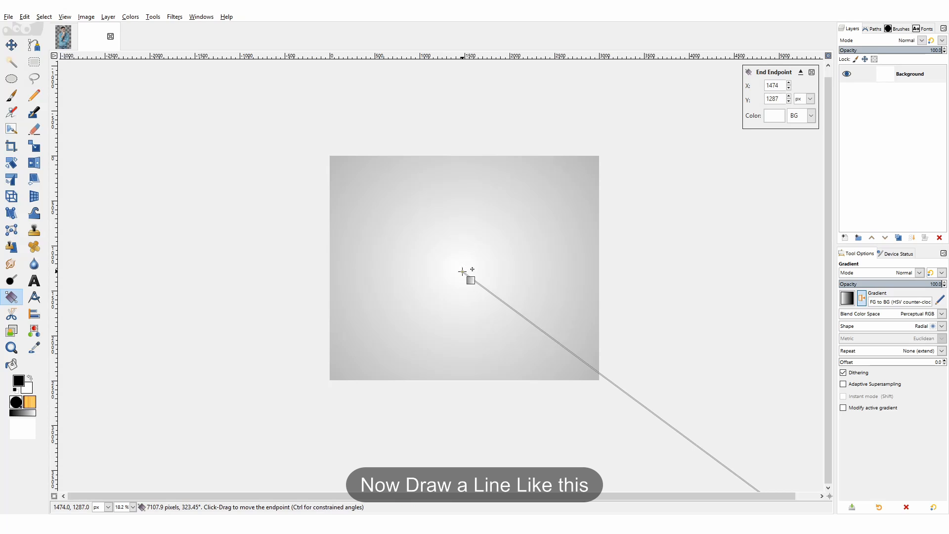
pyautogui.scroll(-6, 438, 247)
pyautogui.scroll(3, 494, 292)
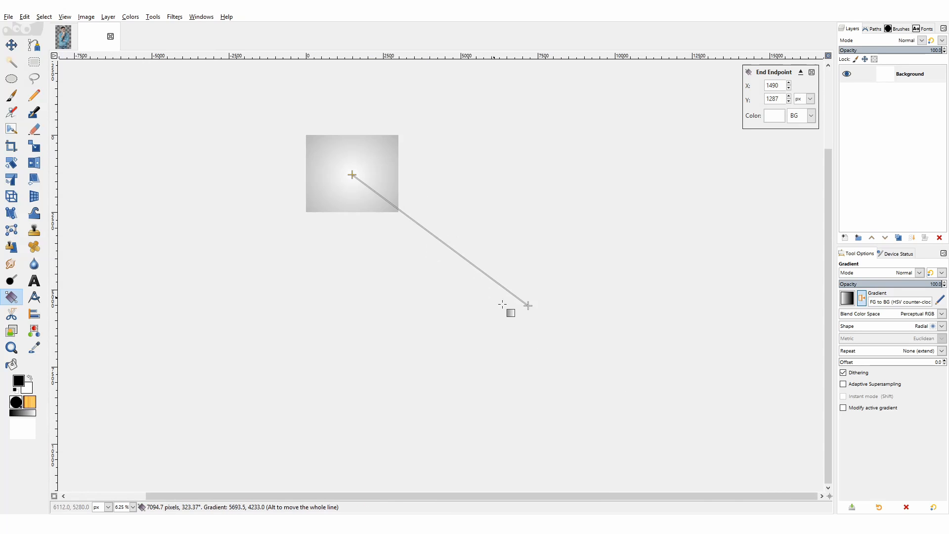
pyautogui.moveTo(529, 305); pyautogui.dragTo(608, 379)
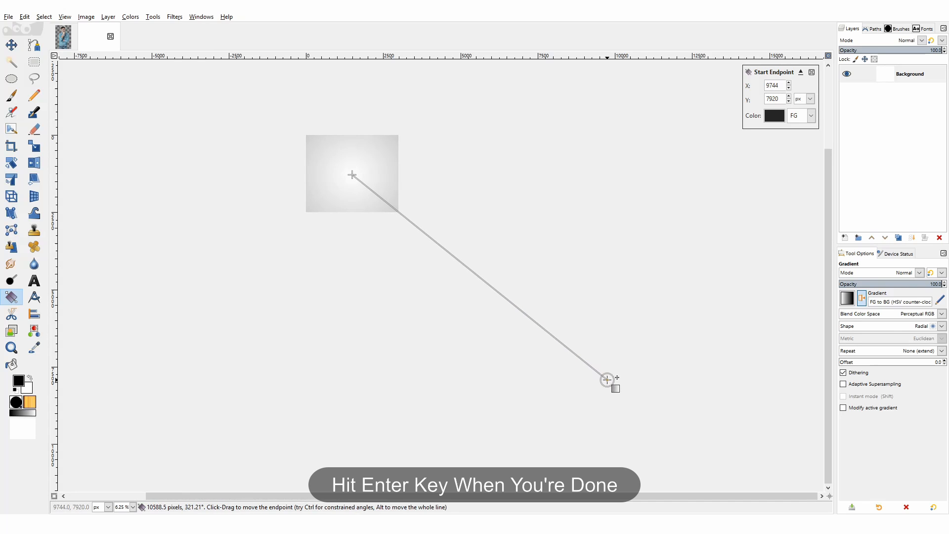
pyautogui.scroll(3, 309, 142)
pyautogui.scroll(2, 369, 195)
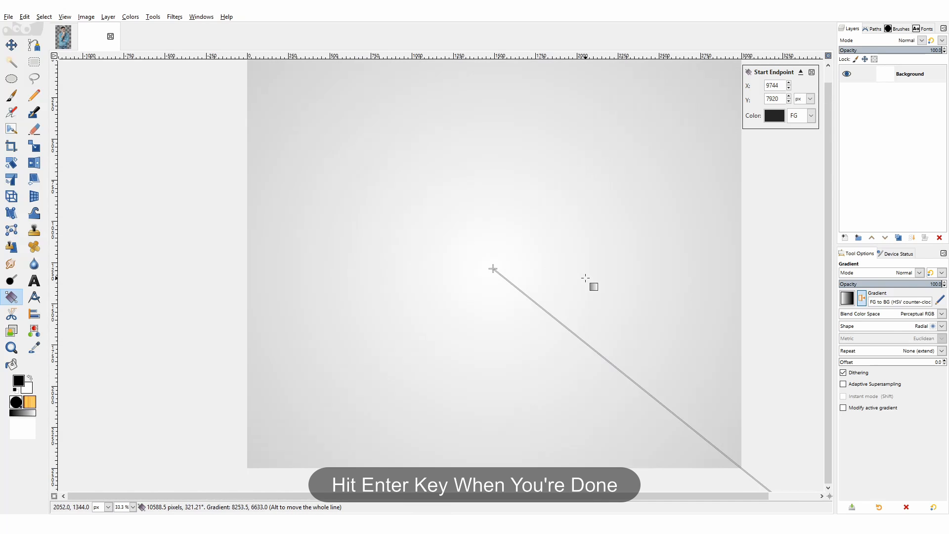
pyautogui.scroll(1, 585, 278)
pyautogui.press('Return')
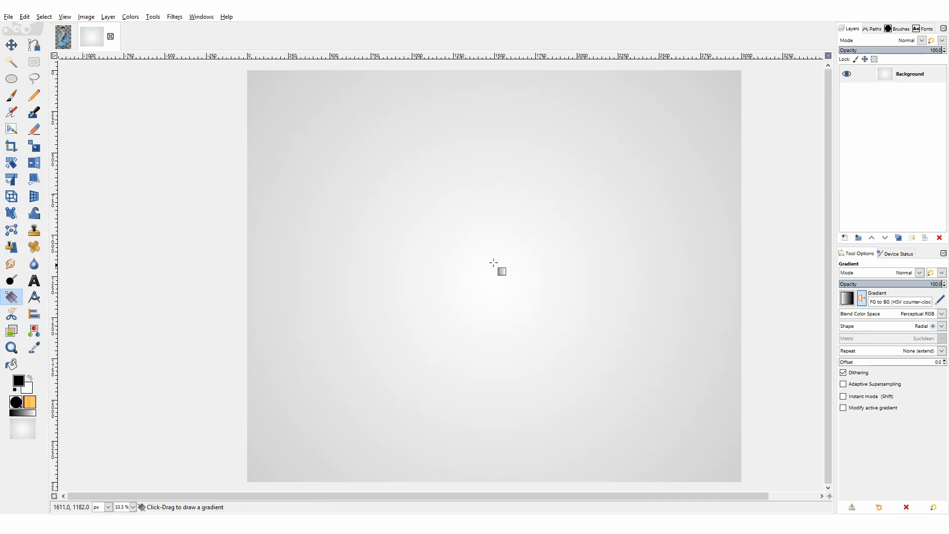
# - Bring the masked cutout of the man from the photo image into the gradient image as a new layer
pyautogui.click(11, 45)
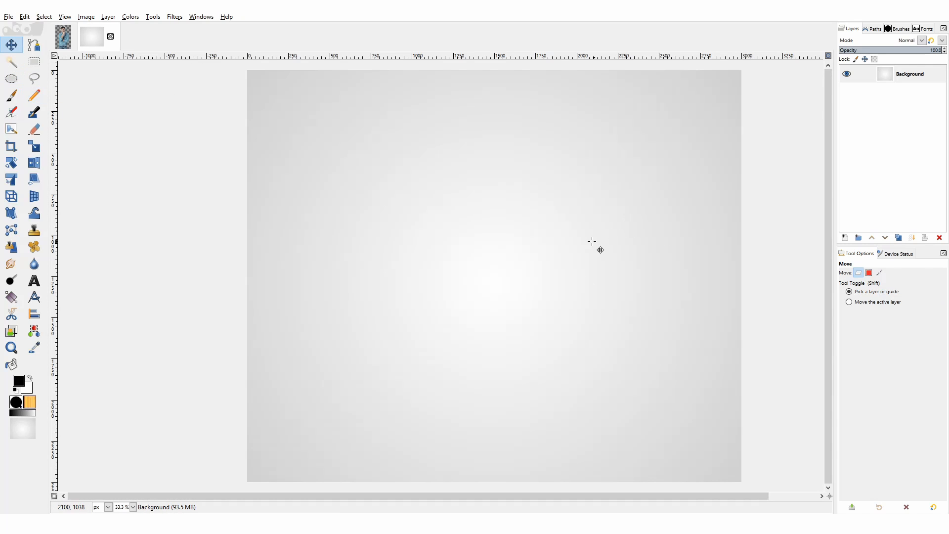
pyautogui.moveTo(609, 495); pyautogui.dragTo(655, 510)
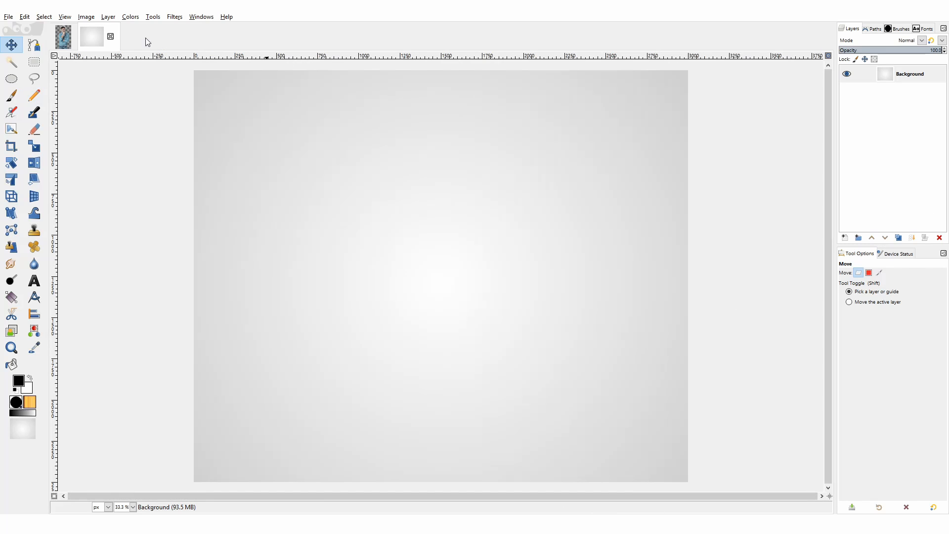
pyautogui.click(71, 44)
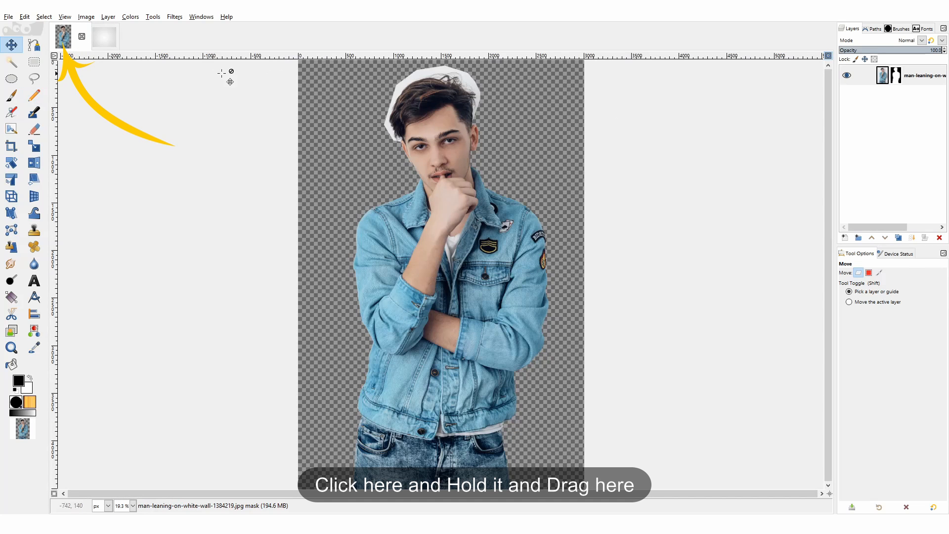
pyautogui.moveTo(62, 40); pyautogui.dragTo(428, 221)
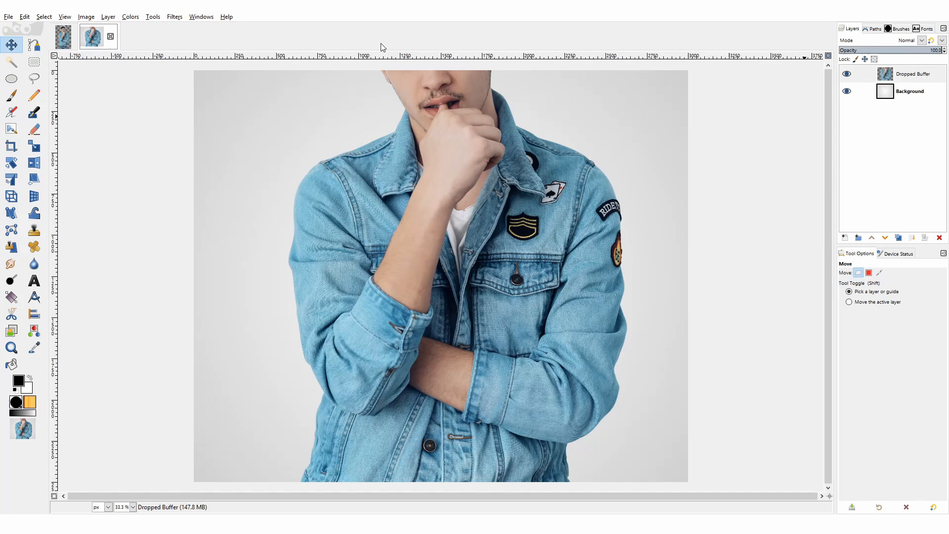
# - Scale the man's layer proportionally to 1609 × 2414 px so that he fits inside the canvas
pyautogui.click(34, 146)
pyautogui.click(396, 223)
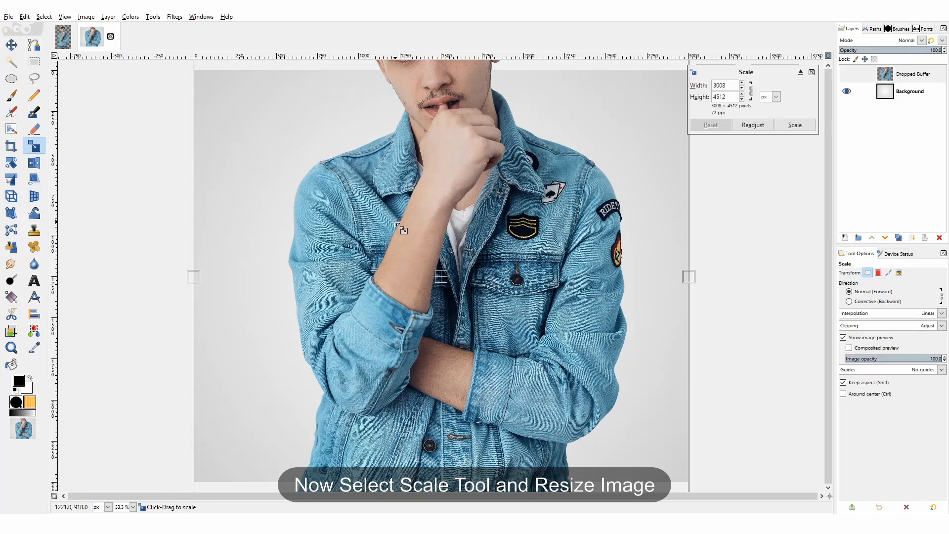
pyautogui.moveTo(309, 108); pyautogui.dragTo(660, 373)
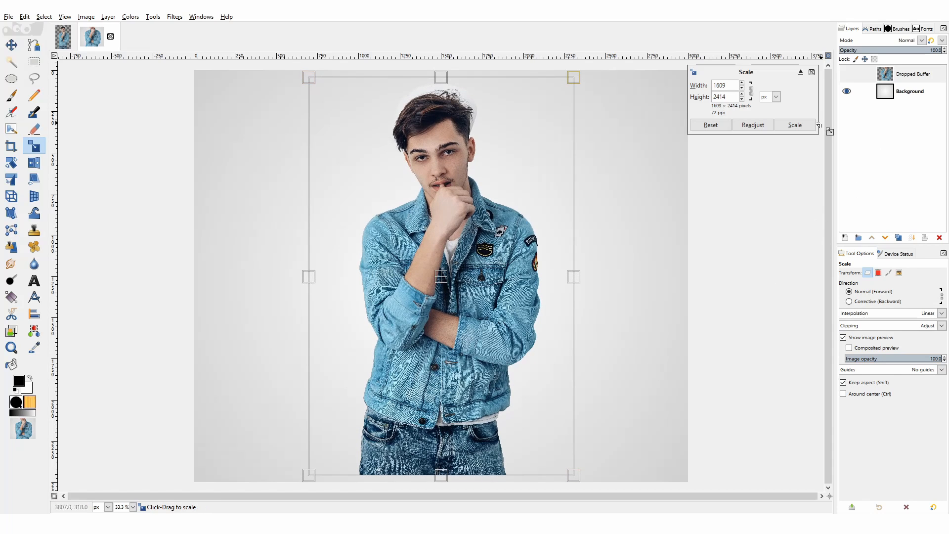
pyautogui.click(796, 125)
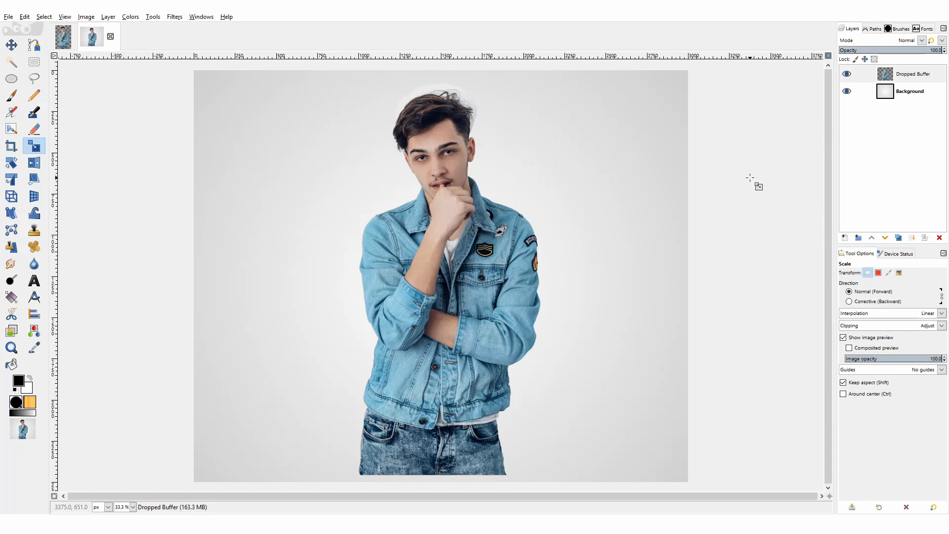
# - Add a layer mask initialized to White (full opacity) to the scaled layer of the man
pyautogui.rightClick(879, 81)
pyautogui.click(830, 236)
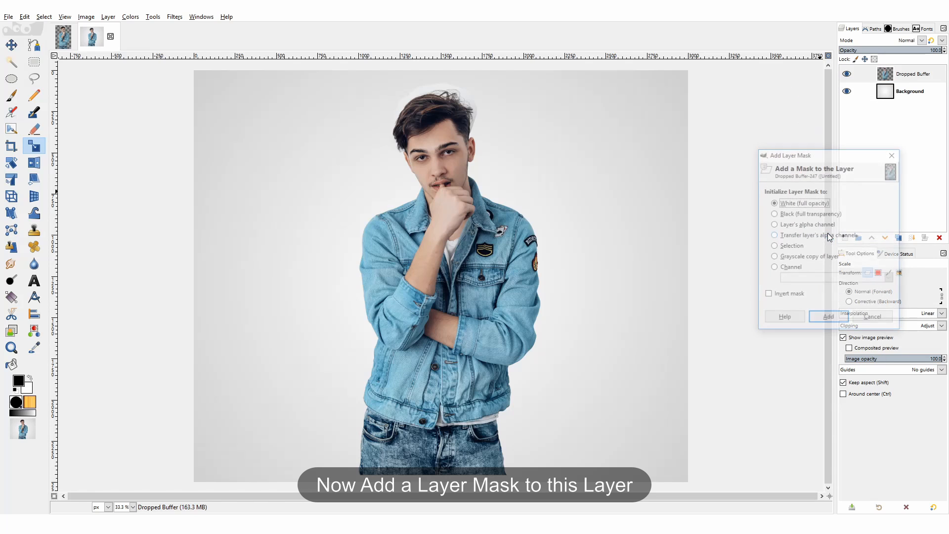
pyautogui.click(833, 317)
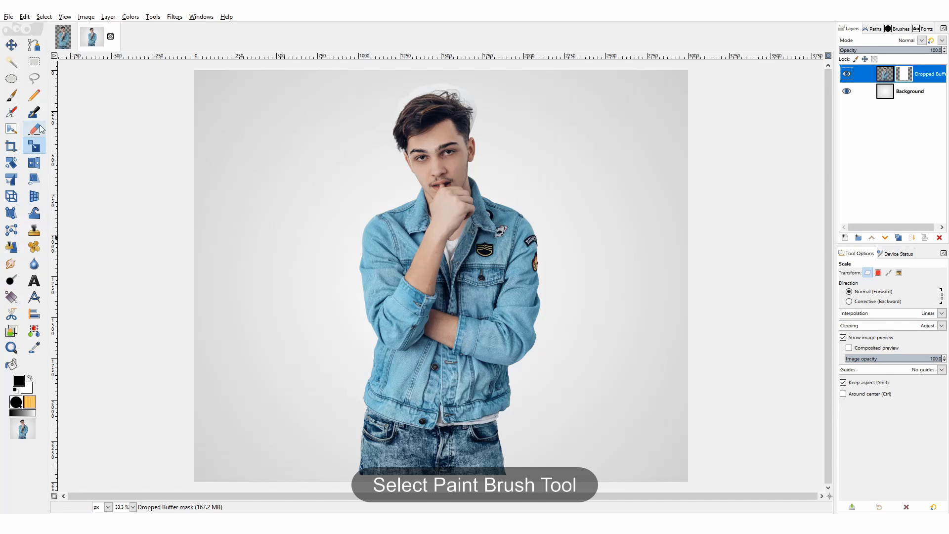
# - Paint black on the mask with the 2. Hardness 050 brush, softened to hardness 0, to hide the pale fringe beside the hair above the ear
pyautogui.click(12, 96)
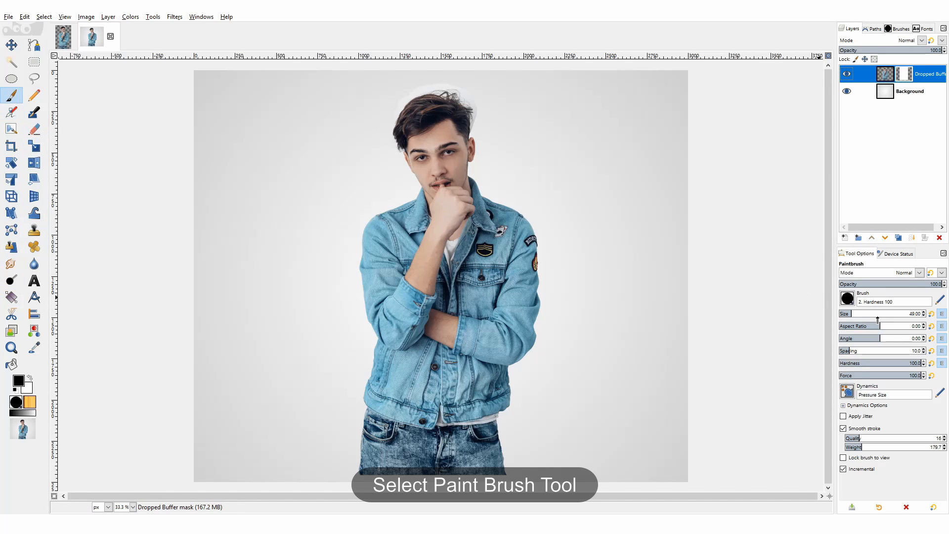
pyautogui.click(850, 301)
pyautogui.click(863, 334)
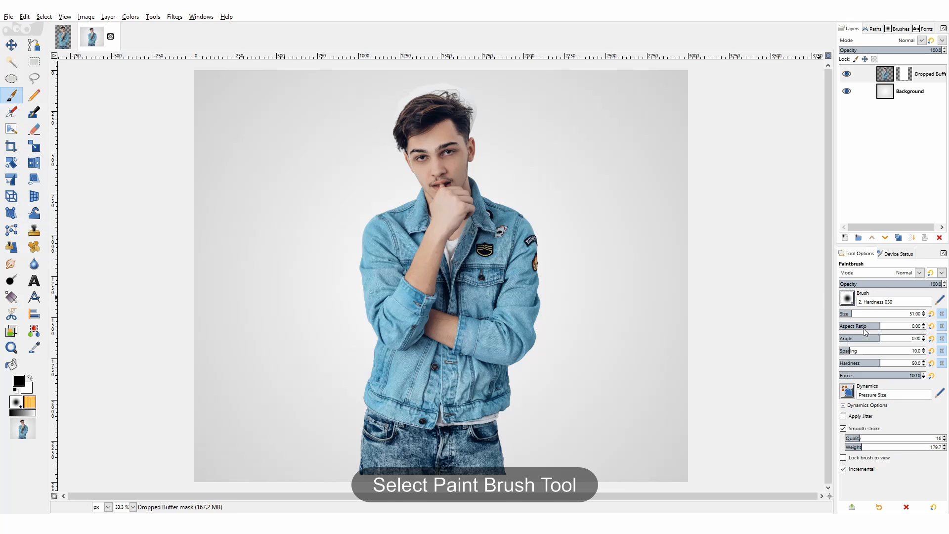
pyautogui.scroll(4, 430, 81)
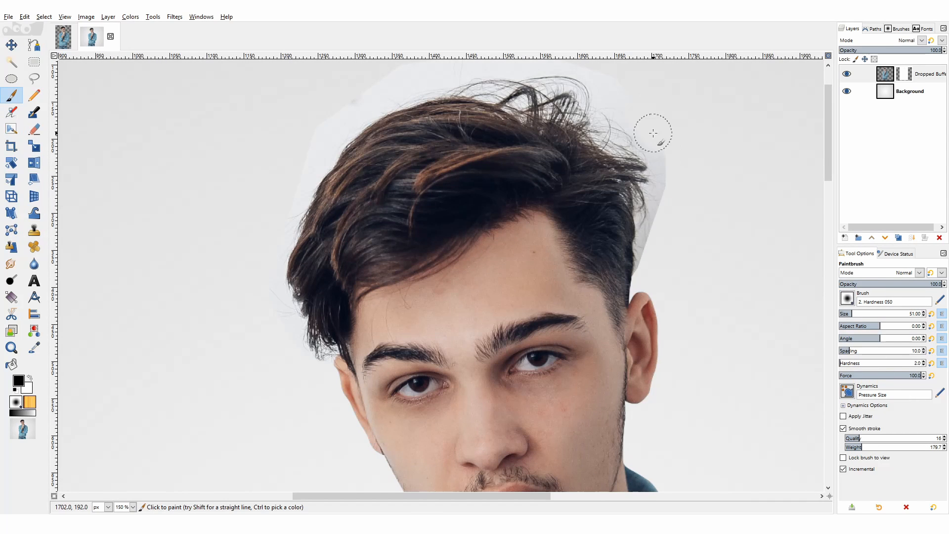
pyautogui.moveTo(657, 135)
pyautogui.mouseDown()
pyautogui.moveTo(672, 193)
pyautogui.moveTo(654, 218)
pyautogui.moveTo(664, 263)
pyautogui.mouseUp()
pyautogui.click(848, 314)
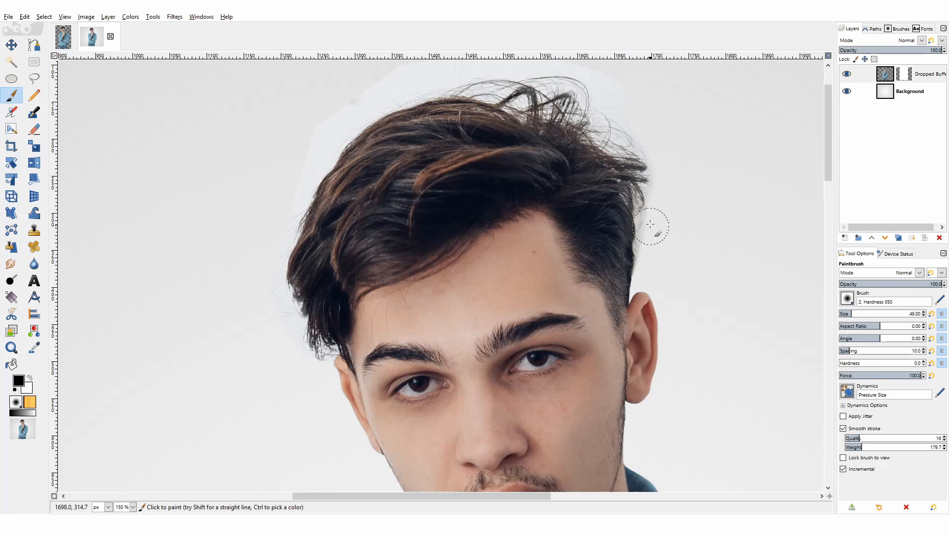
pyautogui.moveTo(654, 227); pyautogui.dragTo(652, 262)
# - Paint out the remaining pale fringe above the hair and down its other side on the layer mask
pyautogui.scroll(3, 654, 167)
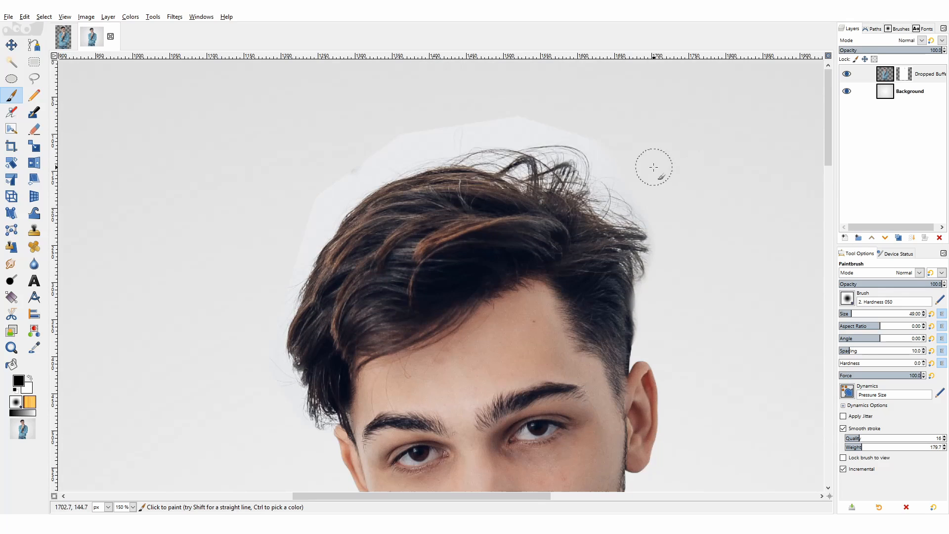
pyautogui.moveTo(530, 122); pyautogui.dragTo(519, 116)
pyautogui.scroll(-10, 247, 138)
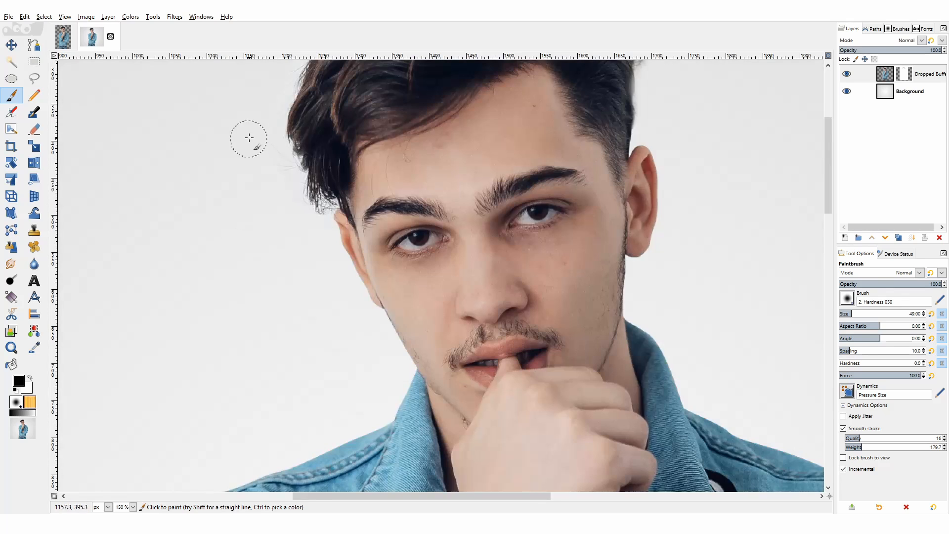
pyautogui.scroll(10, 704, 265)
pyautogui.moveTo(440, 164)
pyautogui.mouseDown()
pyautogui.moveTo(426, 149)
pyautogui.moveTo(381, 152)
pyautogui.moveTo(324, 203)
pyautogui.moveTo(290, 257)
pyautogui.mouseUp()
pyautogui.scroll(-3, 290, 257)
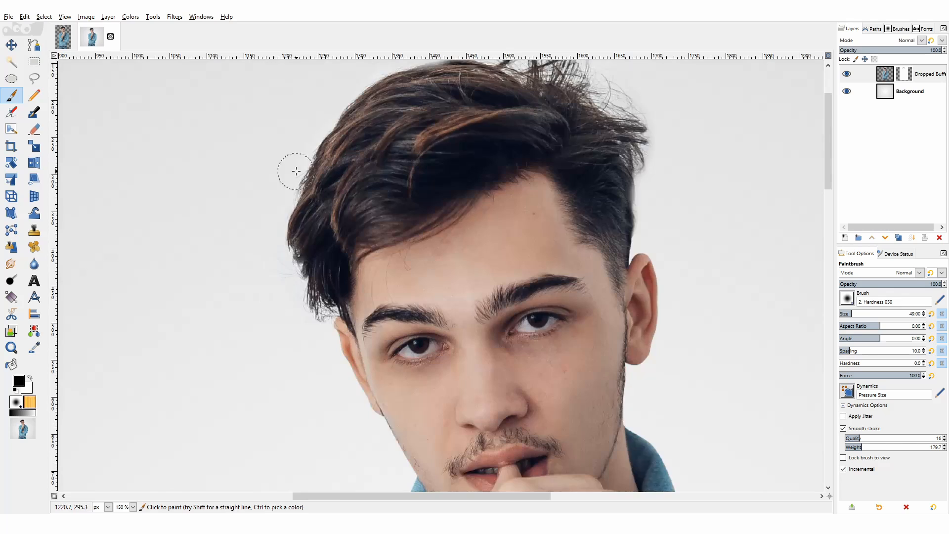
pyautogui.scroll(3, 475, 274)
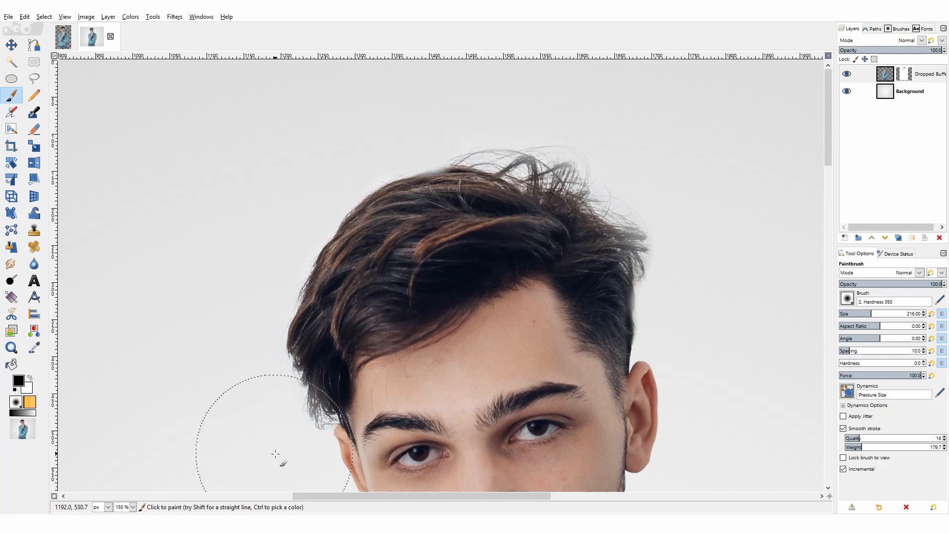
# - Create a new transparent 3000 × 2500 px layer named Triangle Shape above the man's layer
pyautogui.click(11, 45)
pyautogui.scroll(-1, 440, 223)
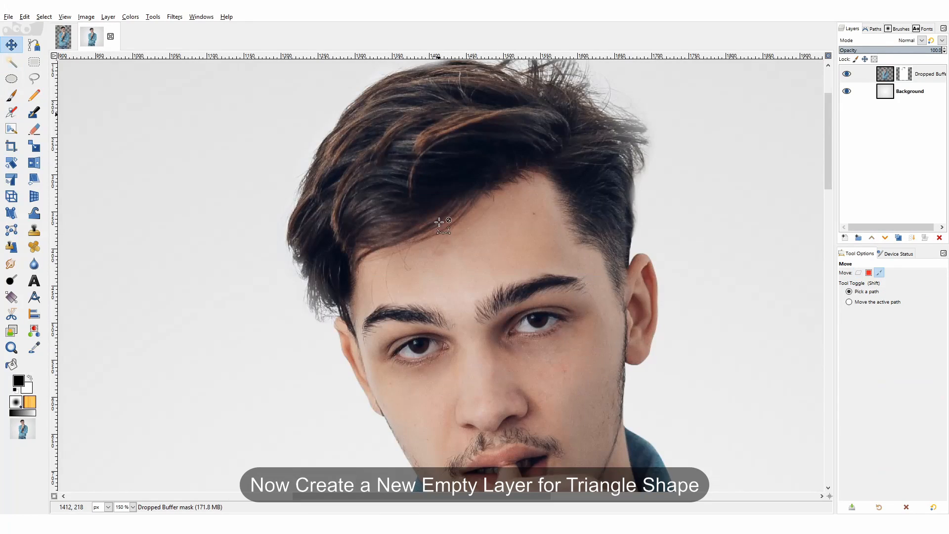
pyautogui.scroll(-3, 440, 225)
pyautogui.scroll(-1, 509, 249)
pyautogui.scroll(-1, 510, 249)
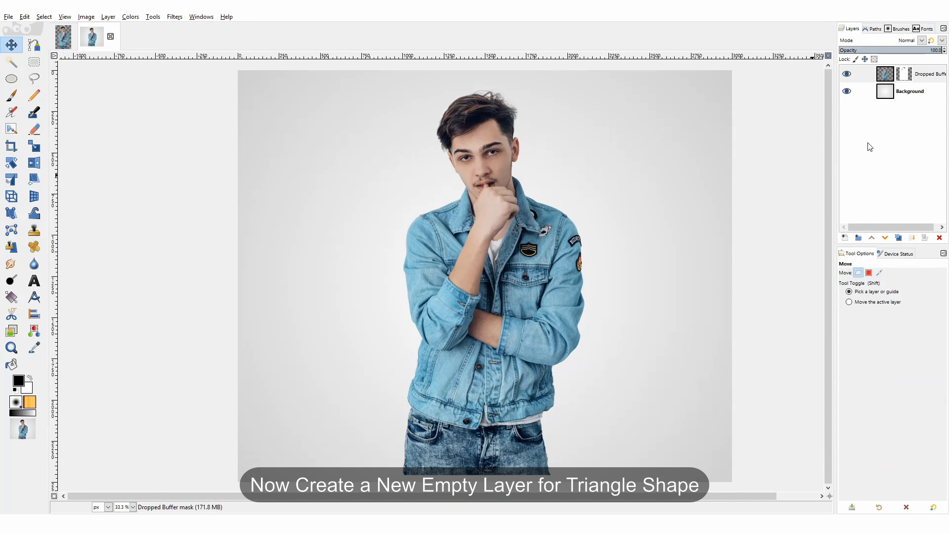
pyautogui.click(845, 238)
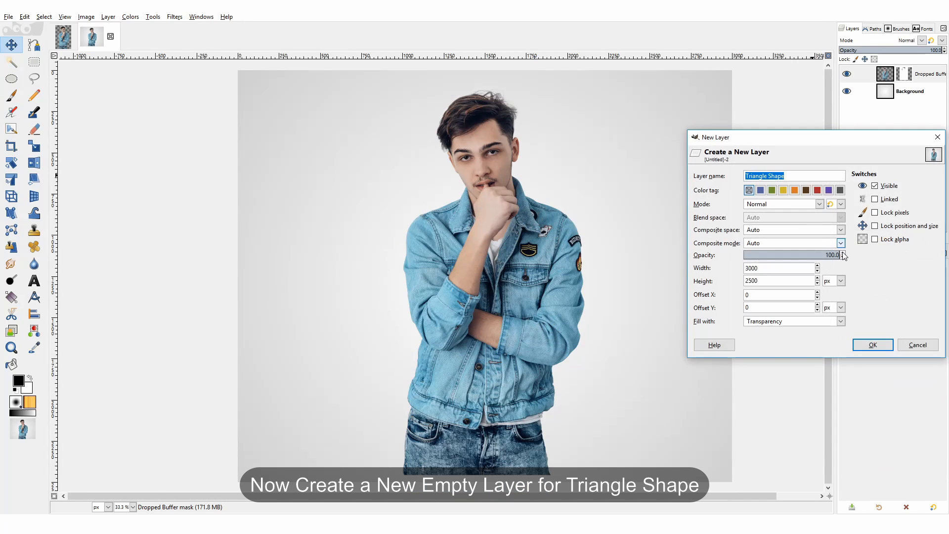
pyautogui.moveTo(814, 138); pyautogui.dragTo(477, 112)
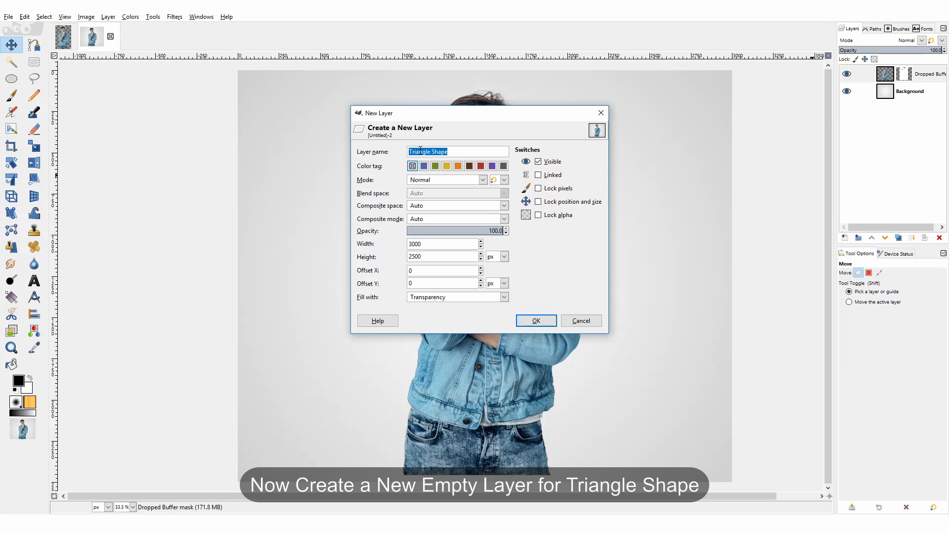
pyautogui.click(537, 320)
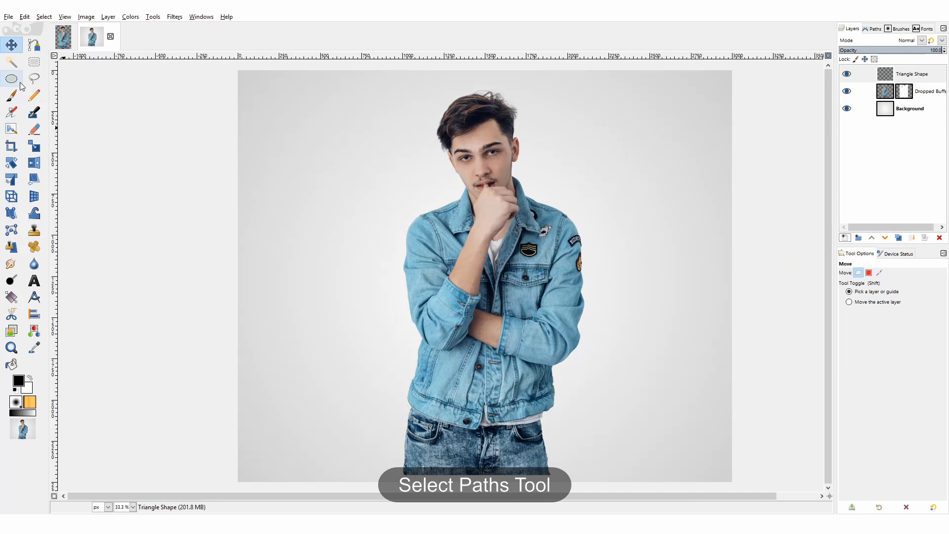
# - Draw a closed inverted-triangle path with corners outside both of the man's shoulders and its tip at the jacket's lower hem
pyautogui.click(34, 45)
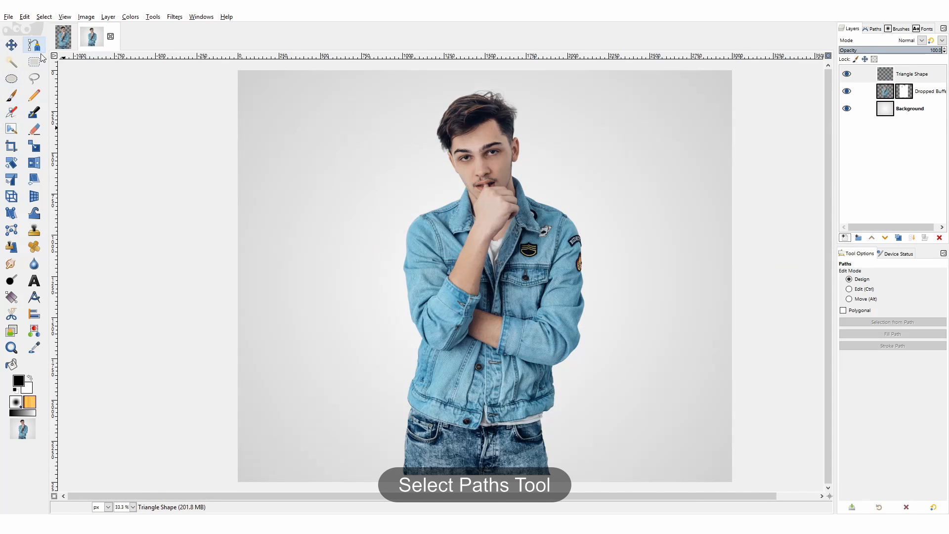
pyautogui.click(345, 216)
pyautogui.click(646, 206)
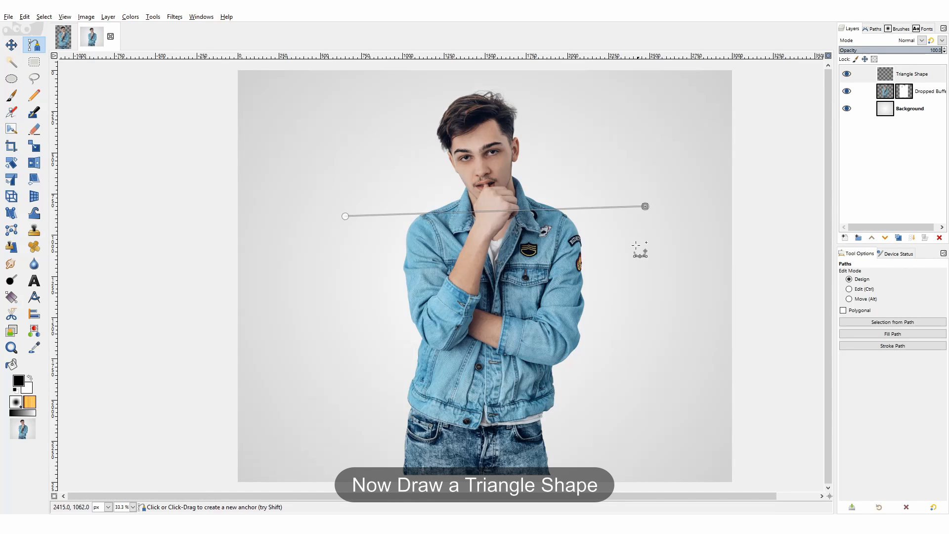
pyautogui.click(490, 411)
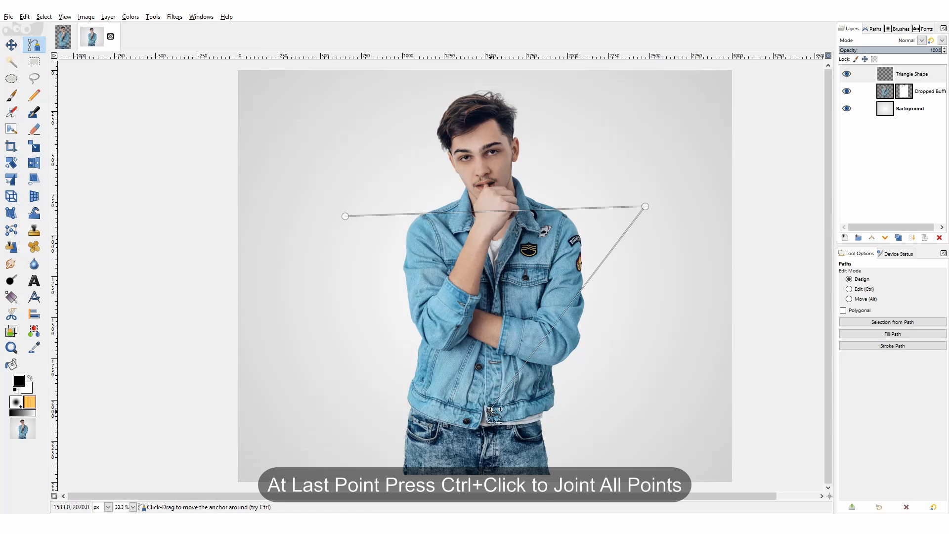
pyautogui.keyDown('ctrl'); pyautogui.click(345, 216); pyautogui.keyUp('ctrl')
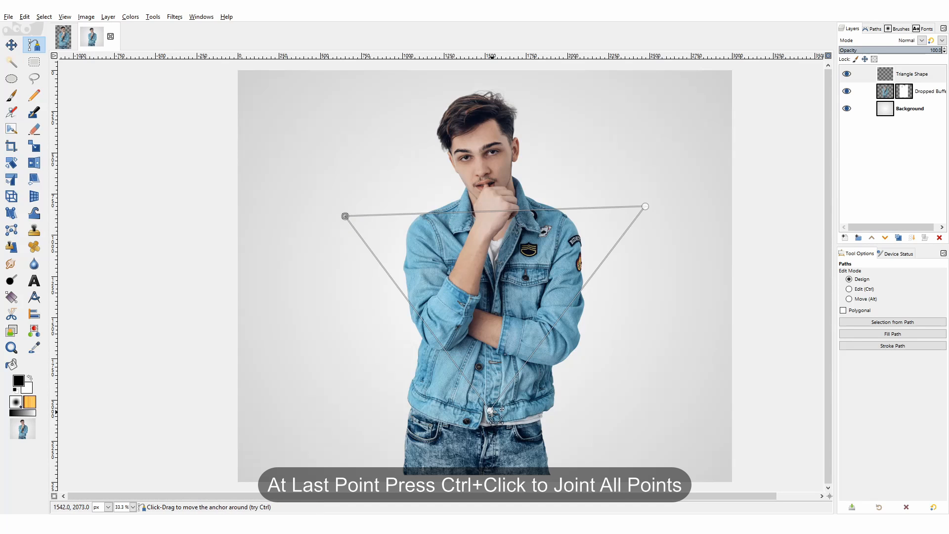
# - Reposition the triangle path's lower tip on the jacket hem and move its left corner inward, closer to the man's shoulder
pyautogui.moveTo(490, 411); pyautogui.dragTo(496, 419)
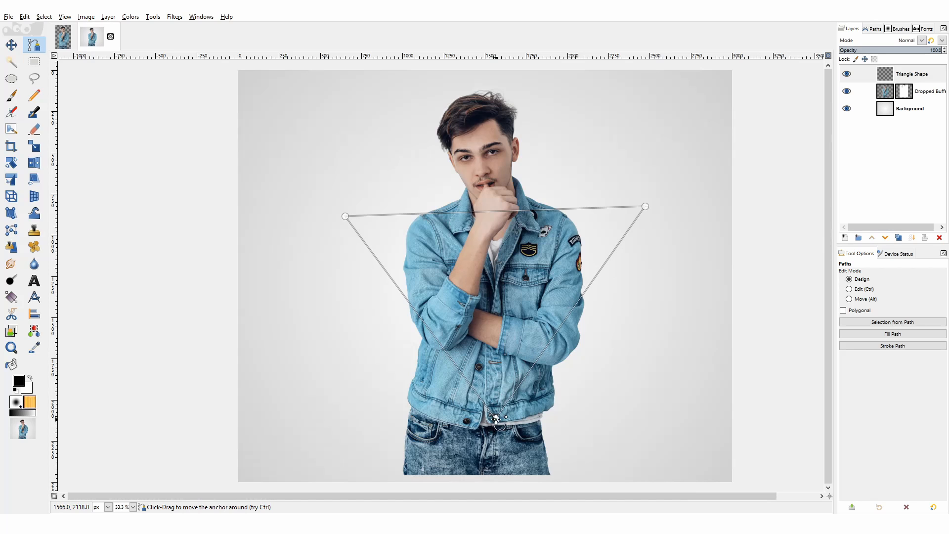
pyautogui.moveTo(345, 216); pyautogui.dragTo(338, 212)
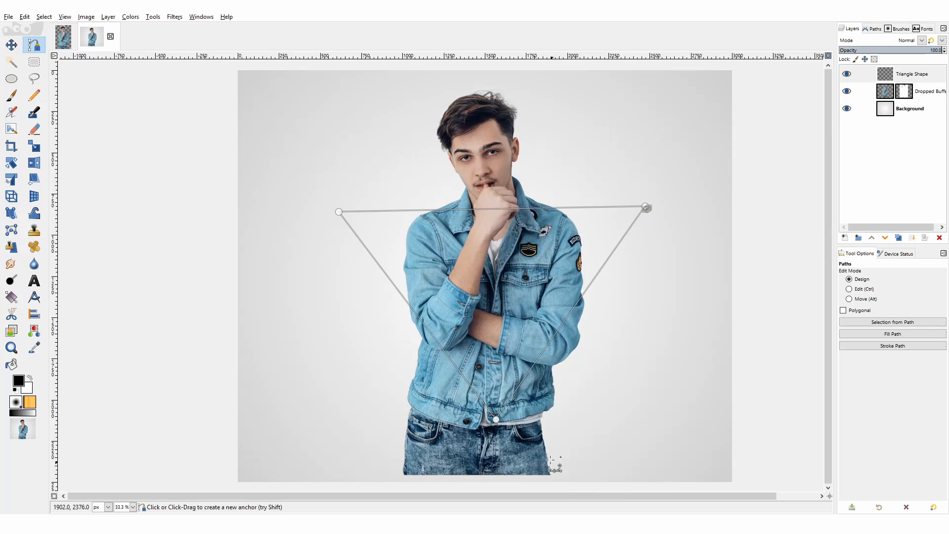
pyautogui.moveTo(496, 420)
pyautogui.mouseDown()
pyautogui.moveTo(491, 431)
pyautogui.moveTo(493, 396)
pyautogui.moveTo(495, 407)
pyautogui.mouseUp()
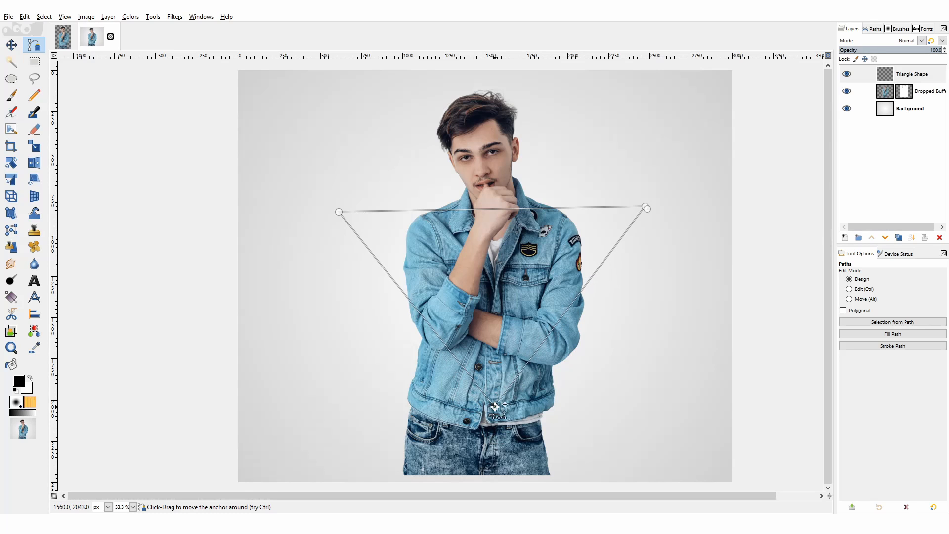
pyautogui.moveTo(339, 212); pyautogui.dragTo(364, 213)
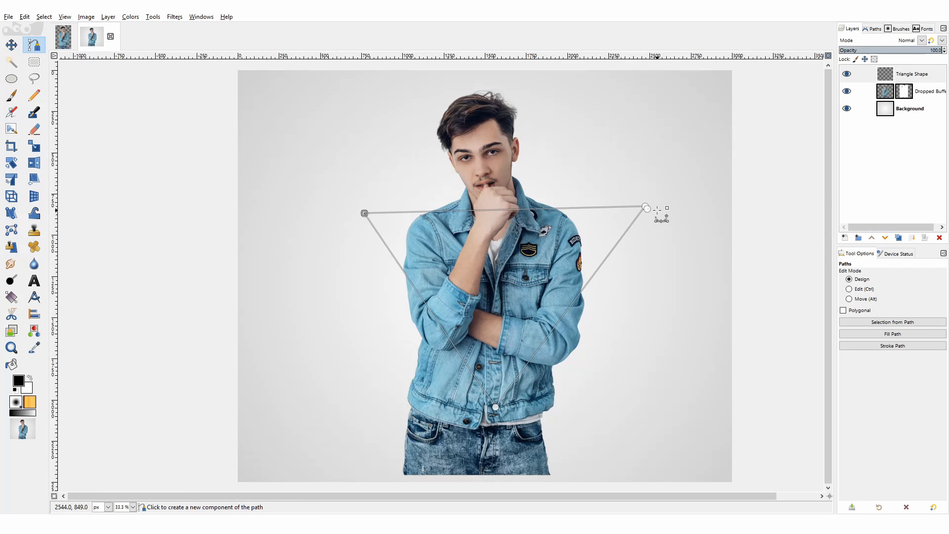
# - Move the stray anchor away from the triangle path's right corner and shift that corner inward, level with the left corner
pyautogui.scroll(6, 658, 210)
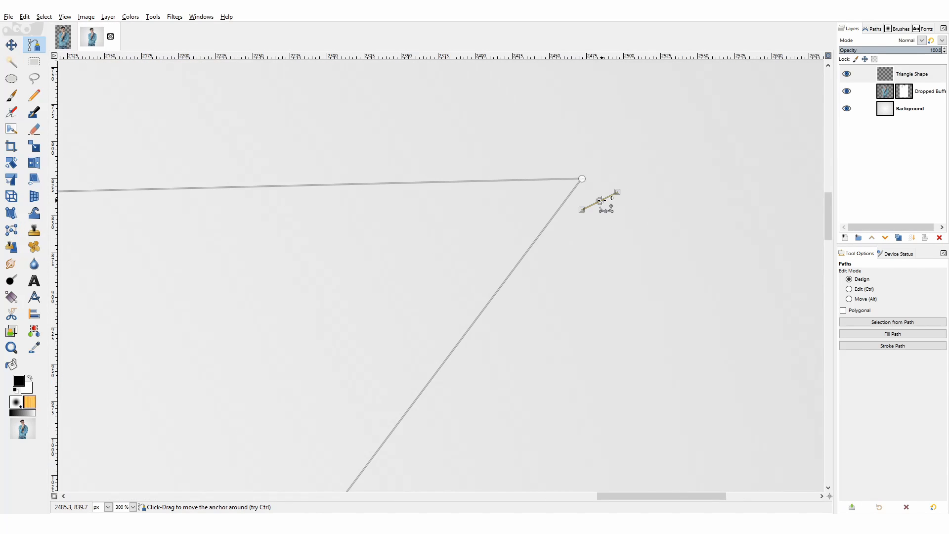
pyautogui.moveTo(600, 200); pyautogui.dragTo(650, 214)
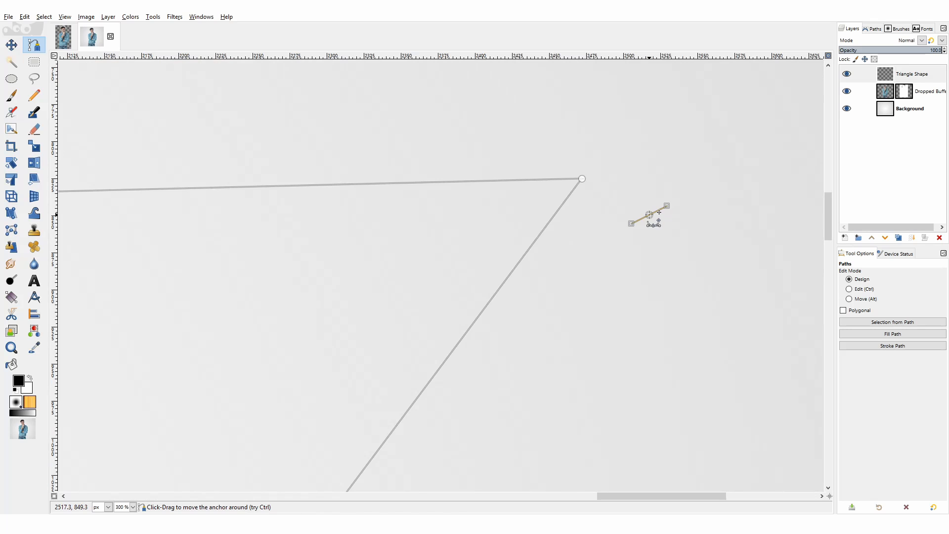
pyautogui.scroll(-4, 602, 214)
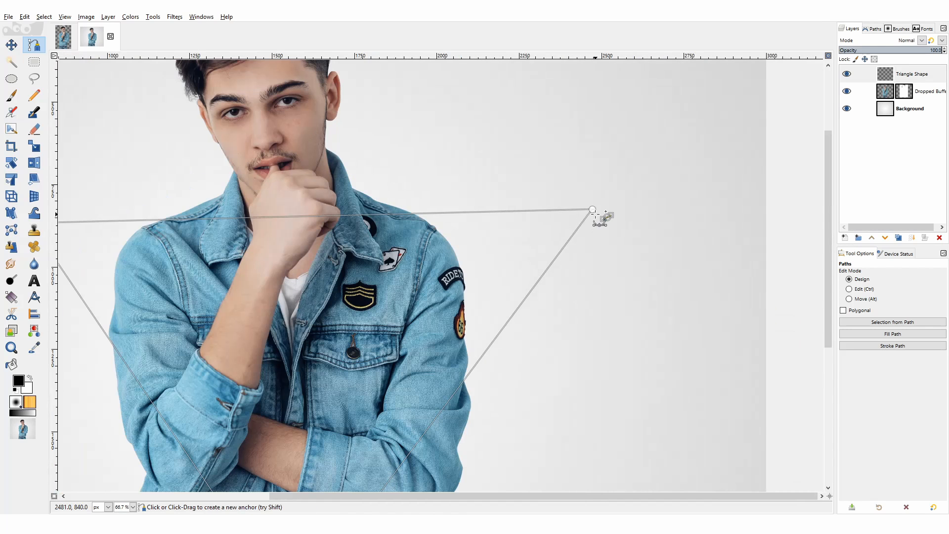
pyautogui.scroll(-3, 600, 216)
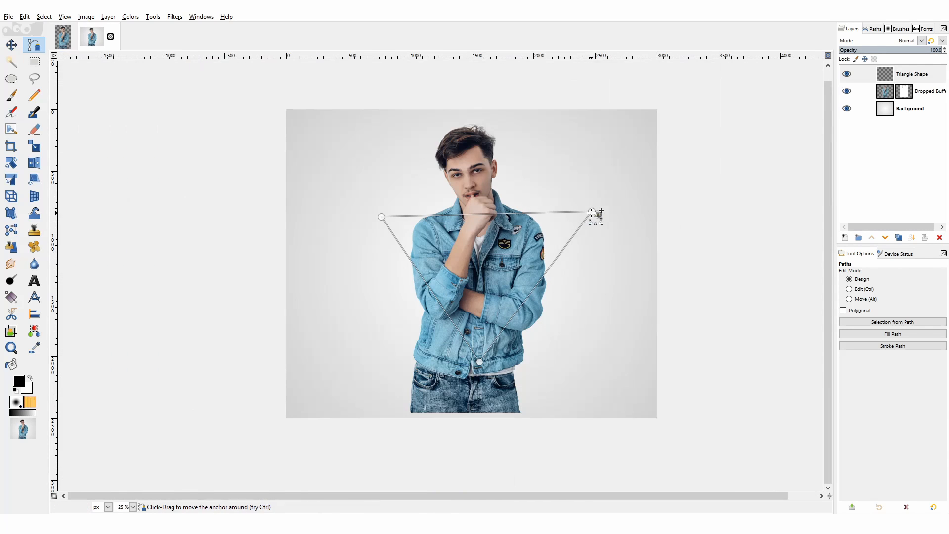
pyautogui.scroll(2, 597, 214)
pyautogui.moveTo(600, 201); pyautogui.dragTo(580, 203)
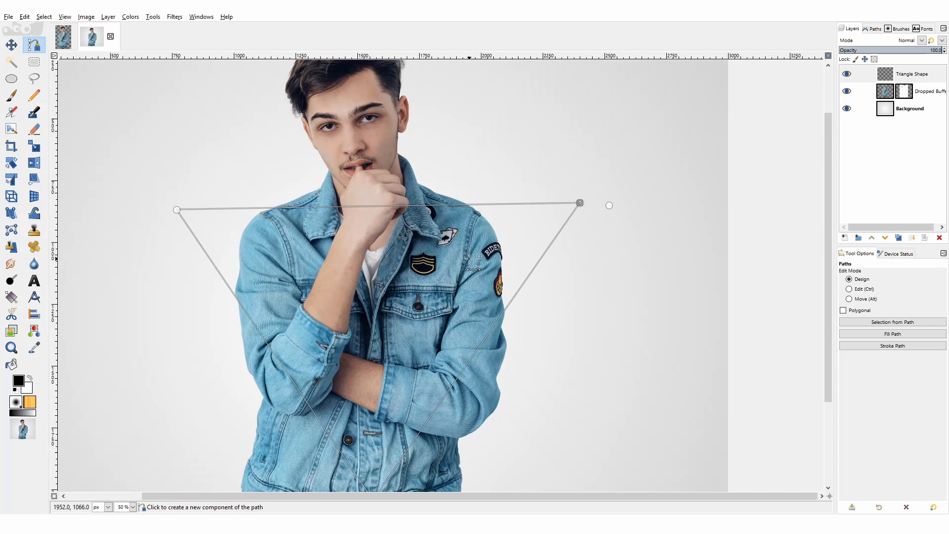
pyautogui.scroll(-4, 467, 258)
pyautogui.scroll(-2, 445, 244)
pyautogui.scroll(2, 396, 232)
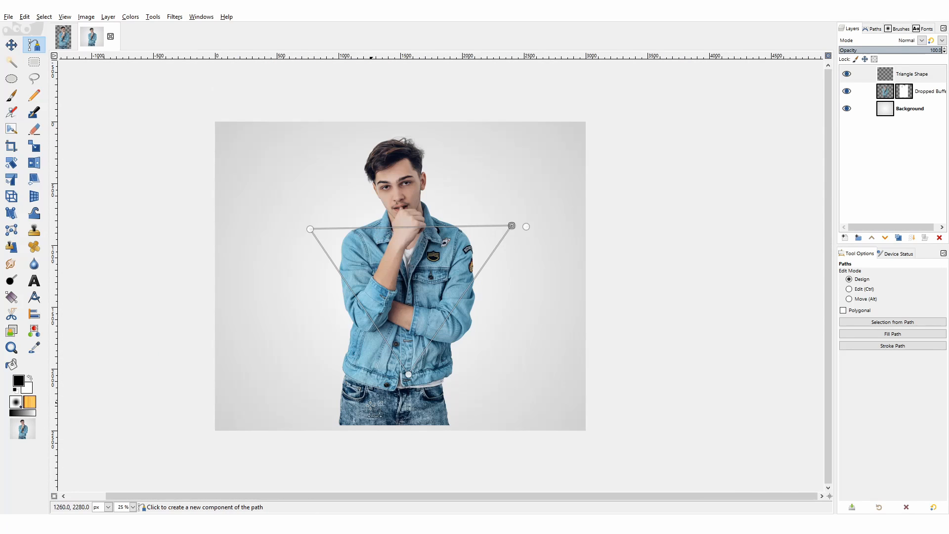
pyautogui.moveTo(512, 226); pyautogui.dragTo(507, 229)
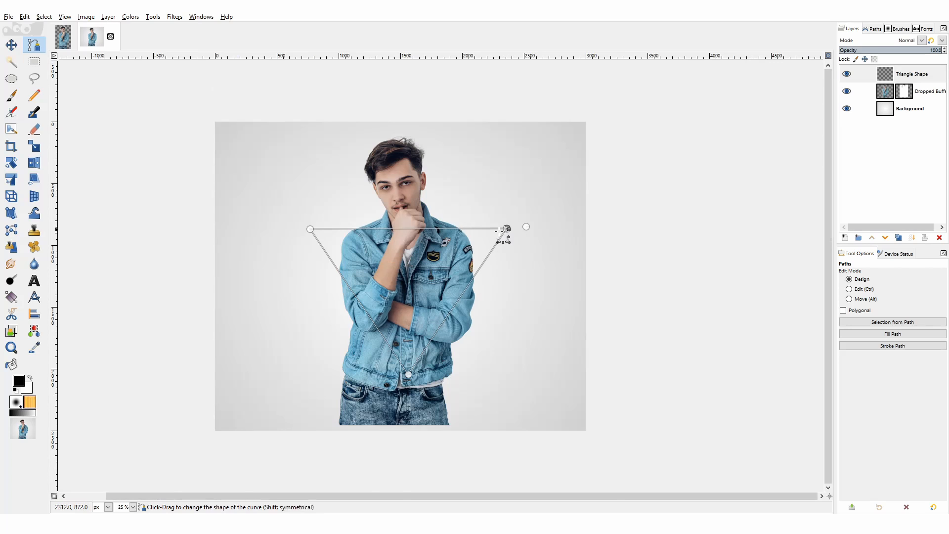
# - Convert the triangle path to a selection and fill it with black on the Triangle Shape layer
pyautogui.click(44, 17)
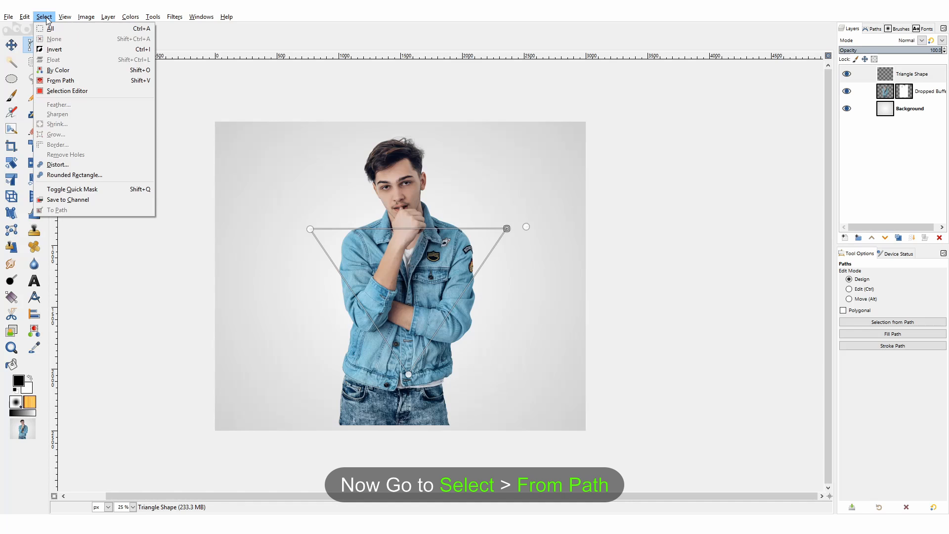
pyautogui.click(61, 81)
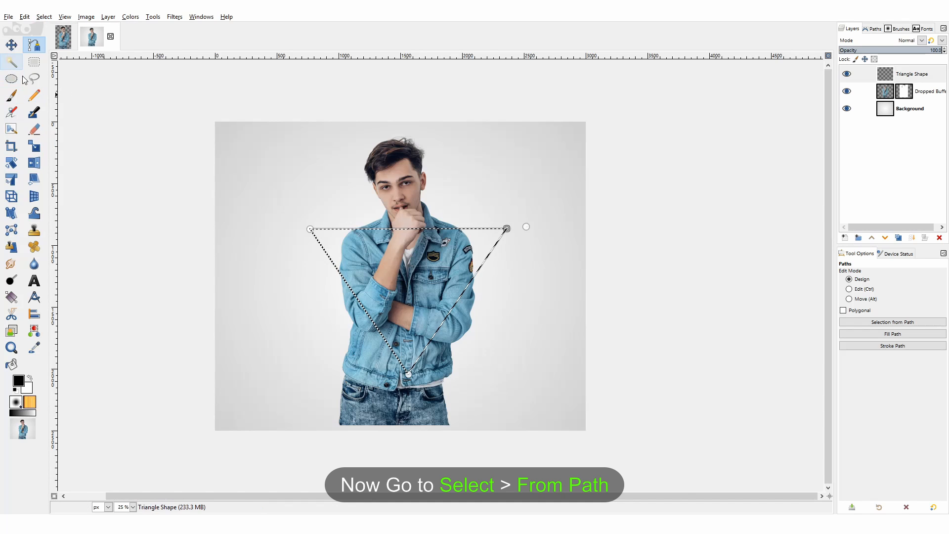
pyautogui.click(11, 365)
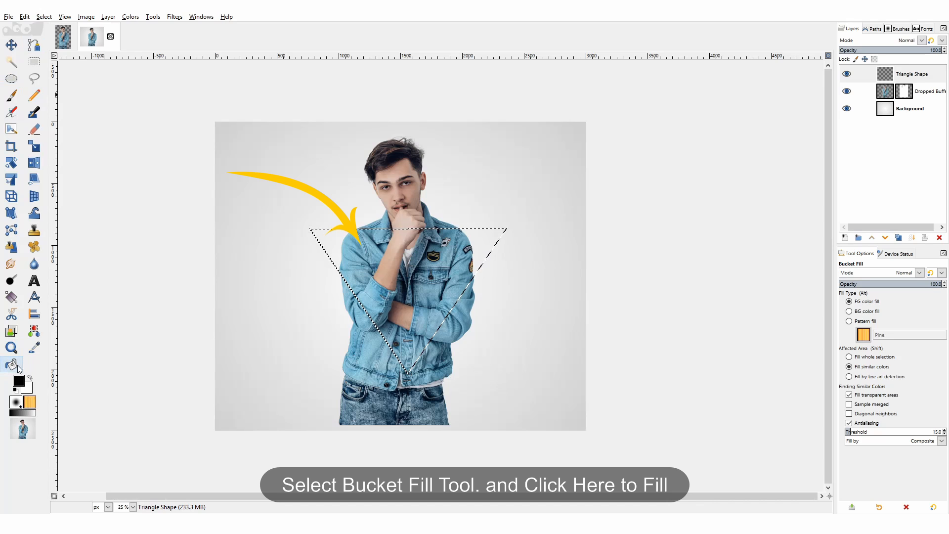
pyautogui.click(402, 315)
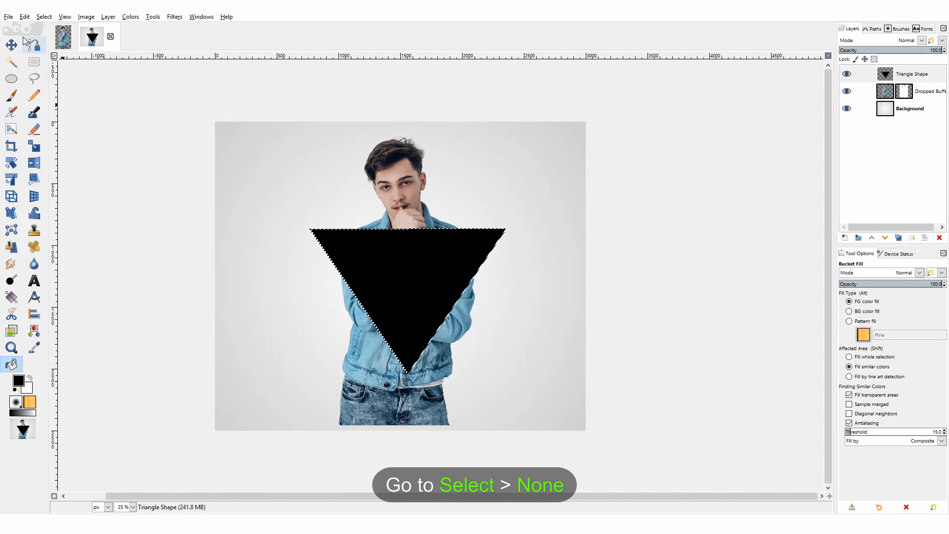
# - Clear the selection and place the Triangle Shape layer directly below the man's layer
pyautogui.click(44, 16)
pyautogui.click(55, 40)
pyautogui.press('m')
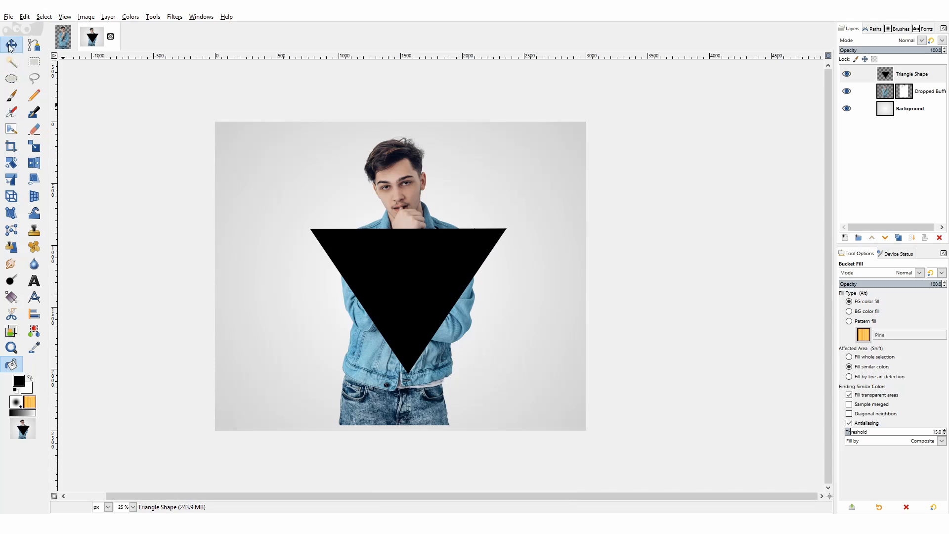
pyautogui.moveTo(886, 75); pyautogui.dragTo(890, 102)
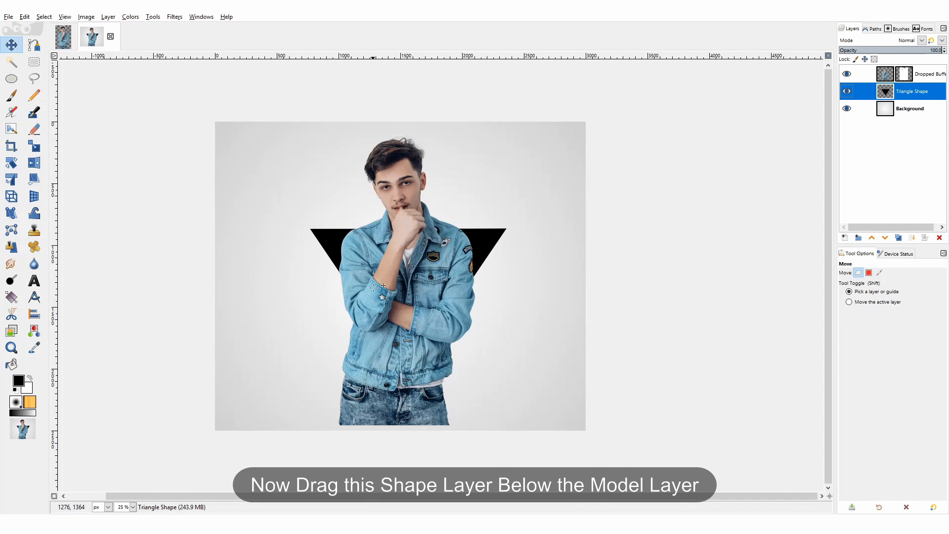
# - Delete the triangle's upper edge within a rectangular selection about 2922 × 300 px, starting at 504, 636, and clear the selection
pyautogui.keyDown('ctrl'); pyautogui.scroll(2, 374, 287); pyautogui.keyUp('ctrl')
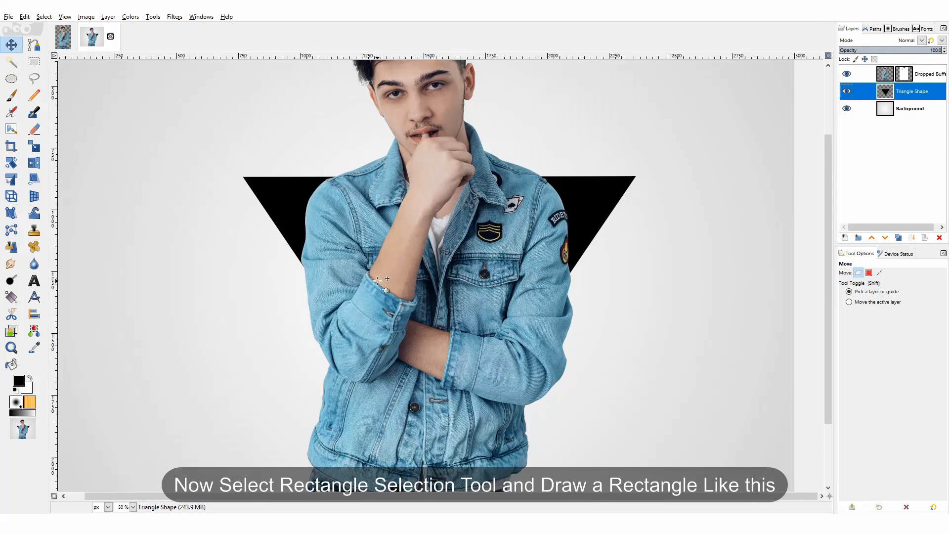
pyautogui.click(33, 62)
pyautogui.moveTo(178, 120); pyautogui.dragTo(900, 193)
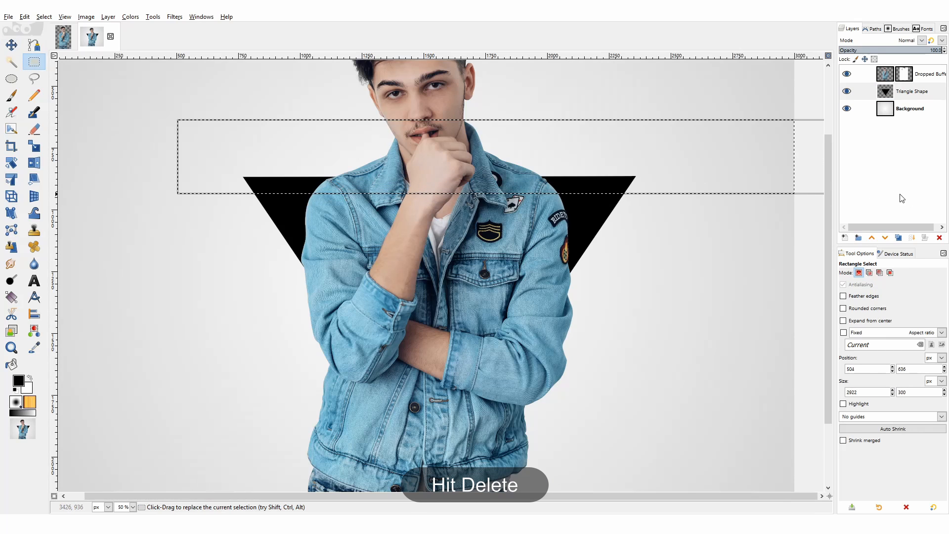
pyautogui.press('Delete')
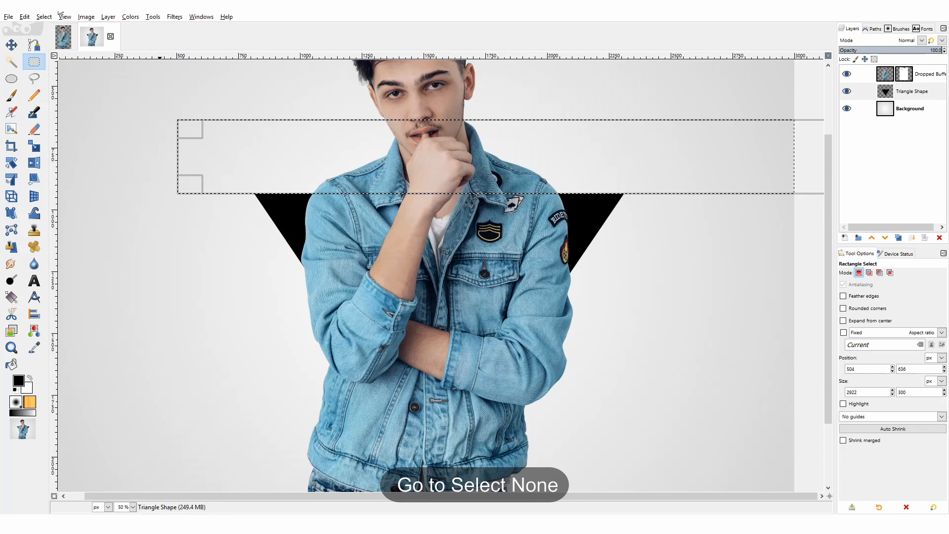
pyautogui.click(44, 16)
pyautogui.click(54, 36)
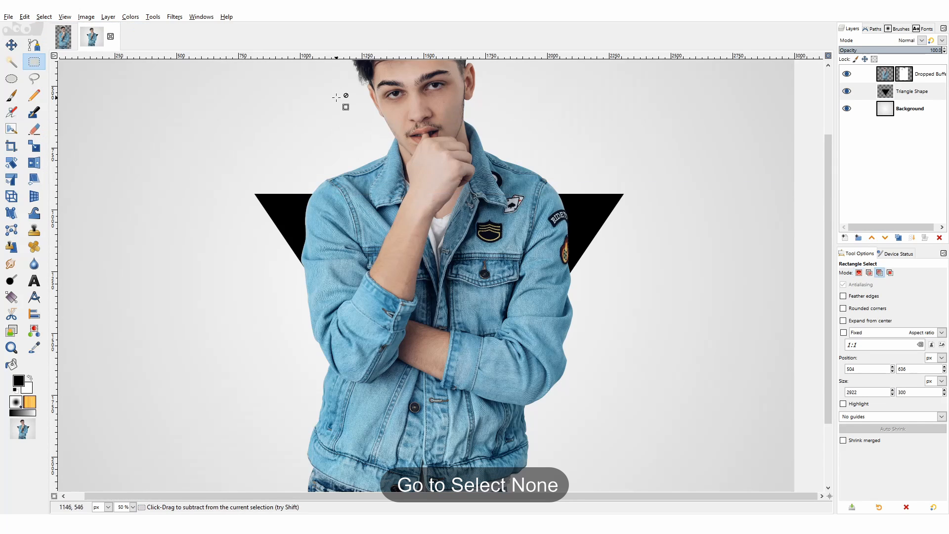
# - Fuzzy-select the black triangle, make the man's layer mask active, and invert the selection
pyautogui.keyDown('ctrl'); pyautogui.scroll(-2, 336, 97); pyautogui.keyUp('ctrl')
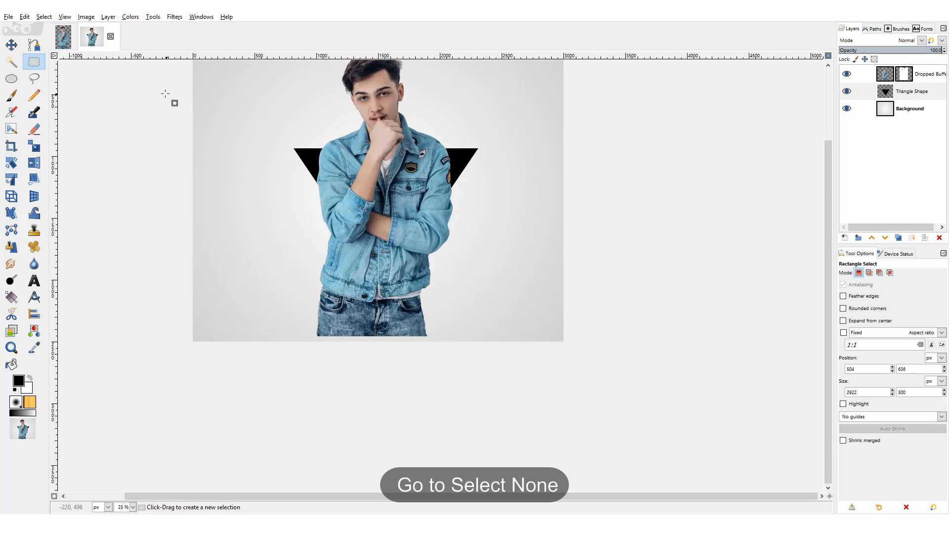
pyautogui.click(12, 62)
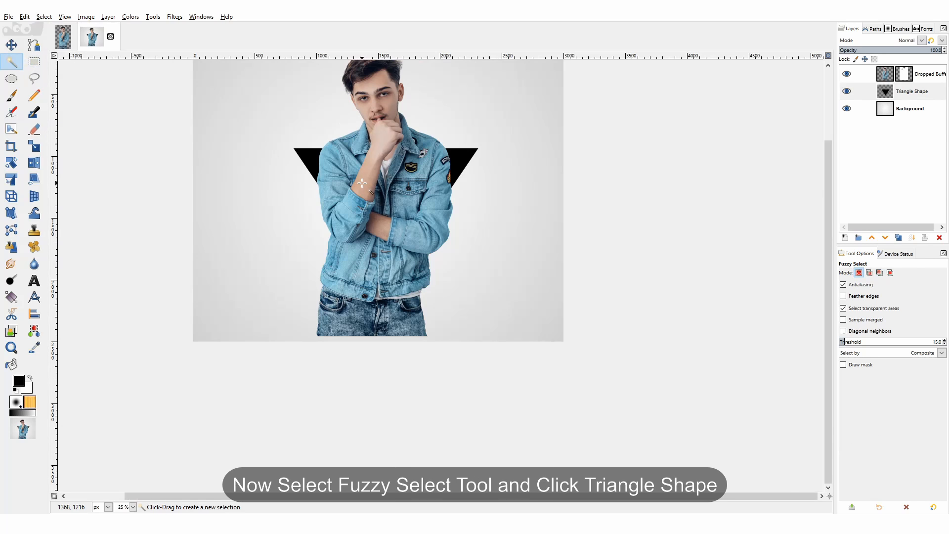
pyautogui.click(311, 154)
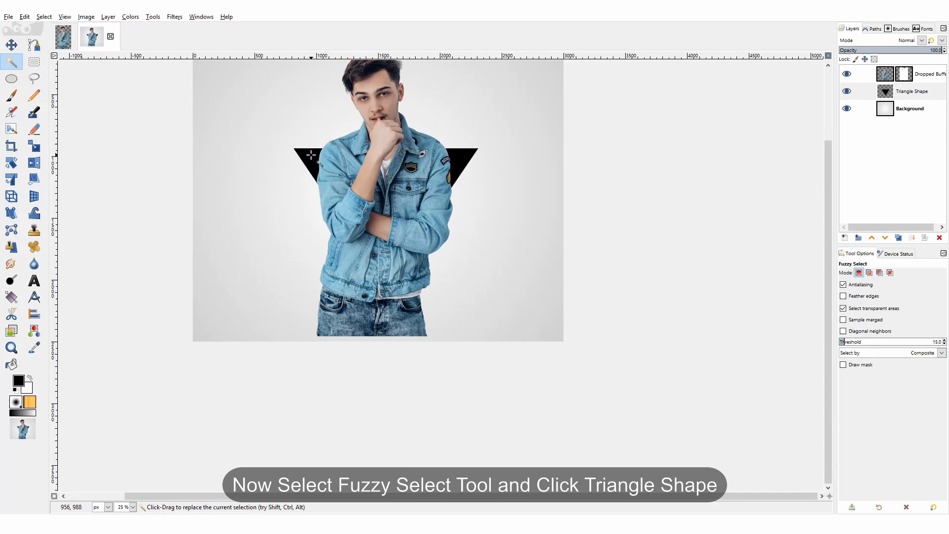
pyautogui.click(904, 75)
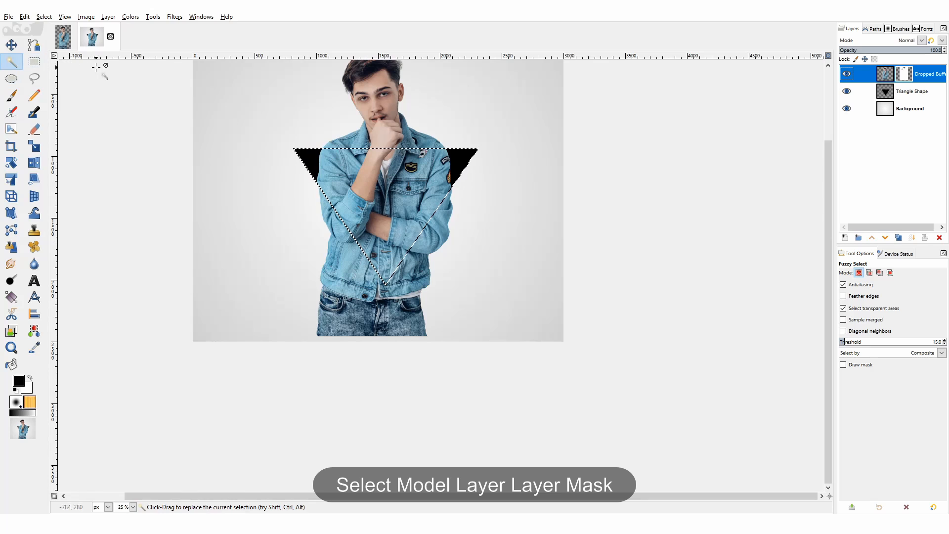
pyautogui.click(43, 16)
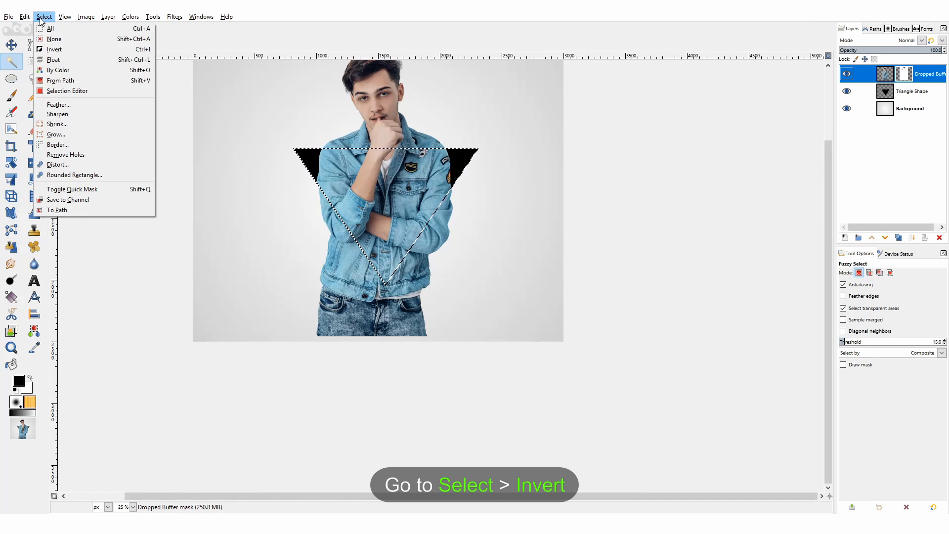
pyautogui.click(48, 52)
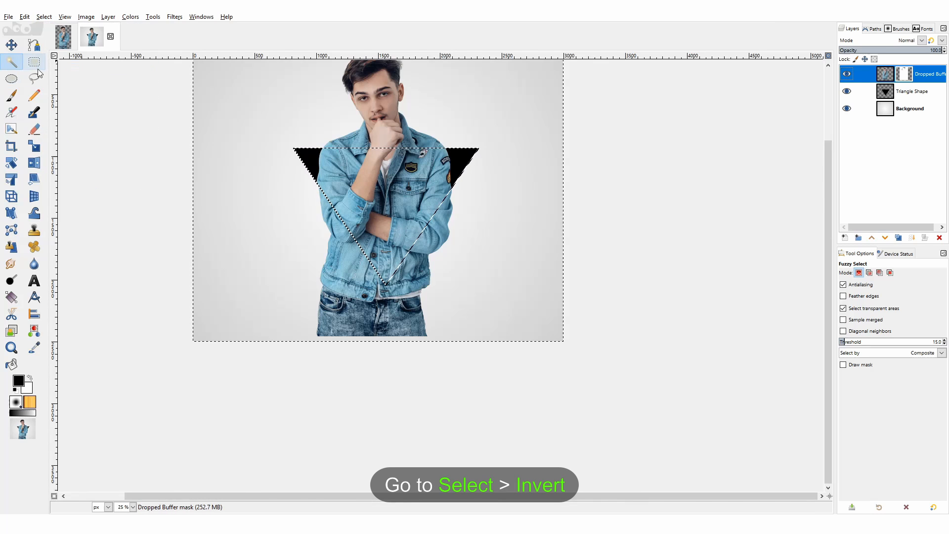
# - Set up the Paintbrush with the 2. Hardness 100 brush at size 277
pyautogui.click(11, 95)
pyautogui.click(848, 298)
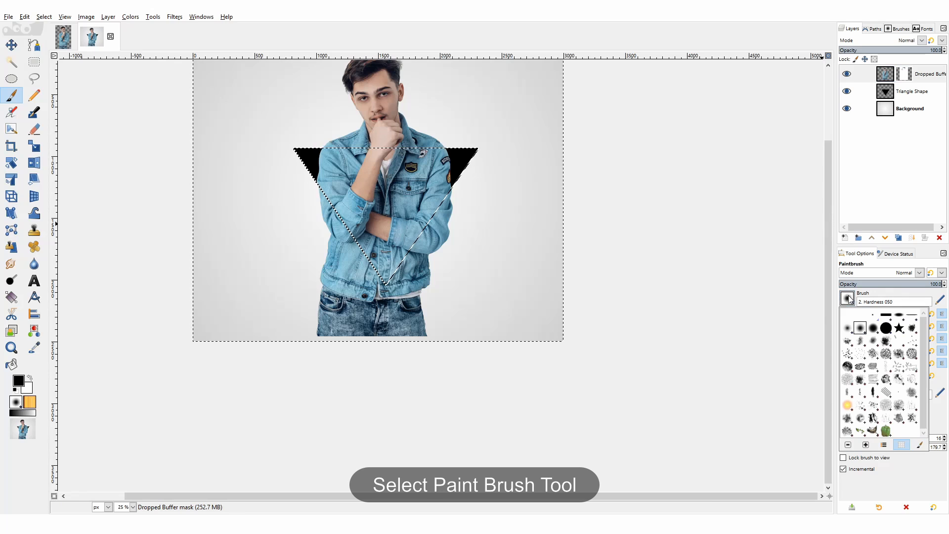
pyautogui.click(898, 328)
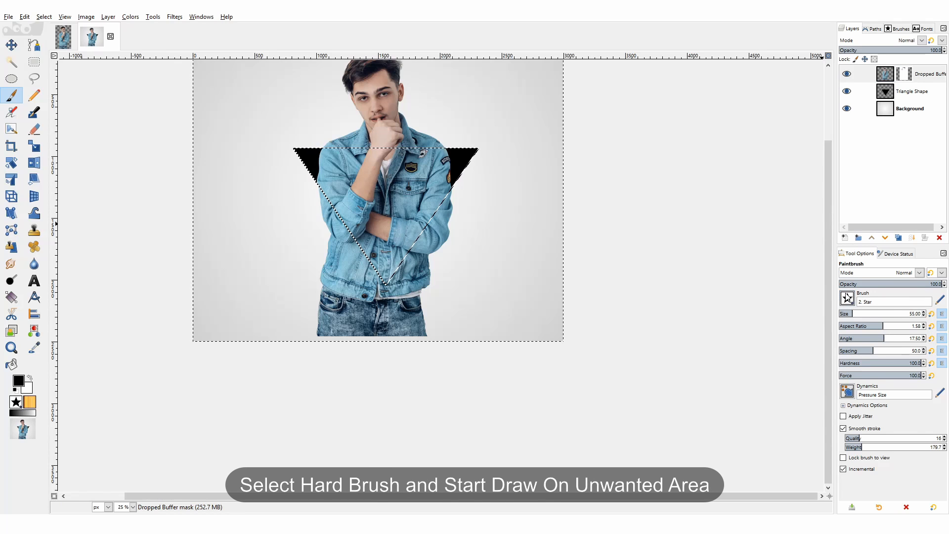
pyautogui.click(847, 298)
pyautogui.click(886, 327)
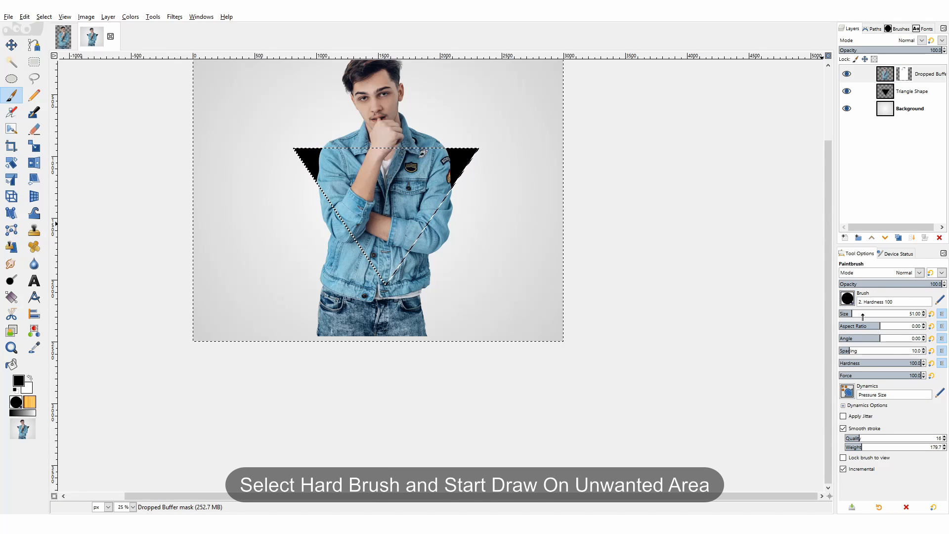
pyautogui.moveTo(863, 315); pyautogui.dragTo(877, 315)
# - Paint black on the man's layer mask over the jacket and jeans outside the triangle's sloping sides, and clear the selection
pyautogui.moveTo(425, 249); pyautogui.dragTo(453, 221)
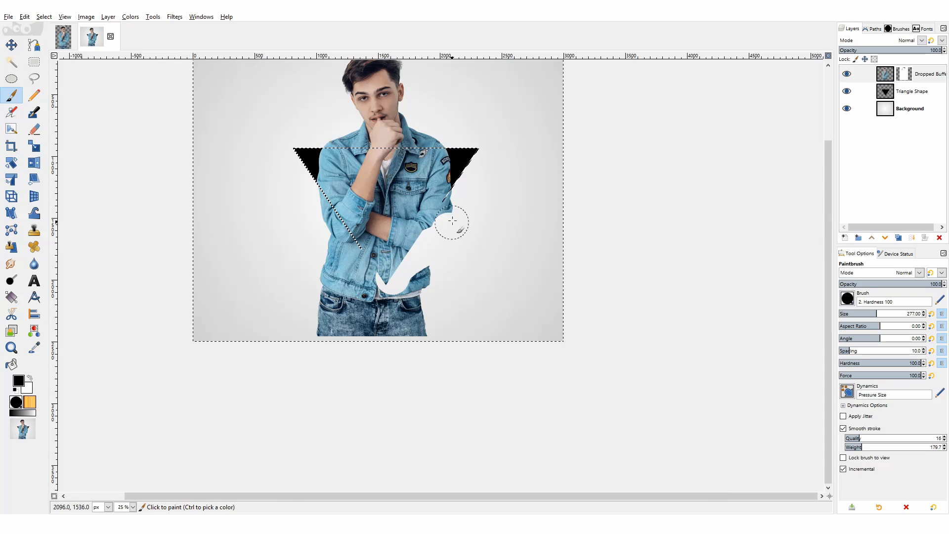
pyautogui.moveTo(370, 265)
pyautogui.mouseDown()
pyautogui.moveTo(321, 191)
pyautogui.moveTo(358, 300)
pyautogui.moveTo(411, 321)
pyautogui.moveTo(429, 272)
pyautogui.moveTo(353, 310)
pyautogui.moveTo(444, 280)
pyautogui.moveTo(409, 289)
pyautogui.moveTo(423, 276)
pyautogui.moveTo(400, 318)
pyautogui.moveTo(456, 285)
pyautogui.moveTo(351, 320)
pyautogui.moveTo(317, 253)
pyautogui.moveTo(332, 343)
pyautogui.mouseUp()
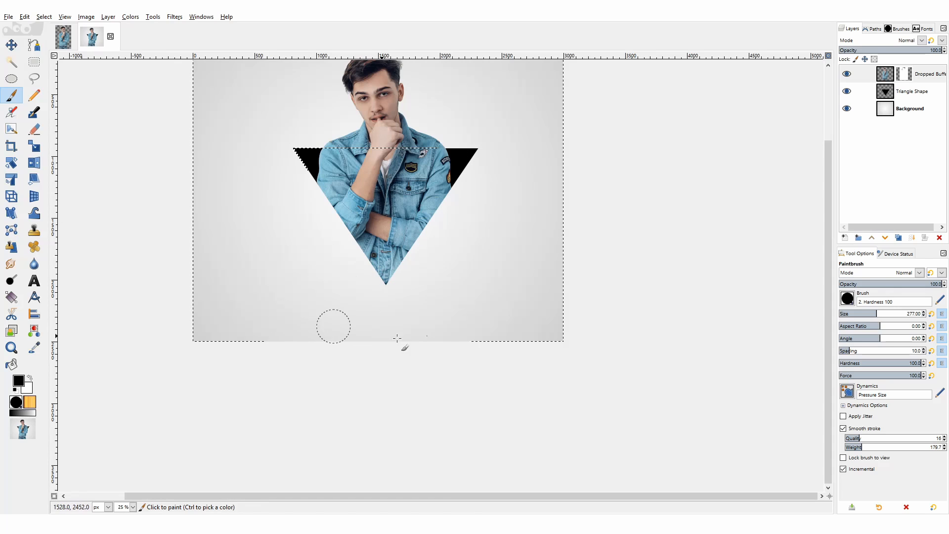
pyautogui.scroll(3, 472, 317)
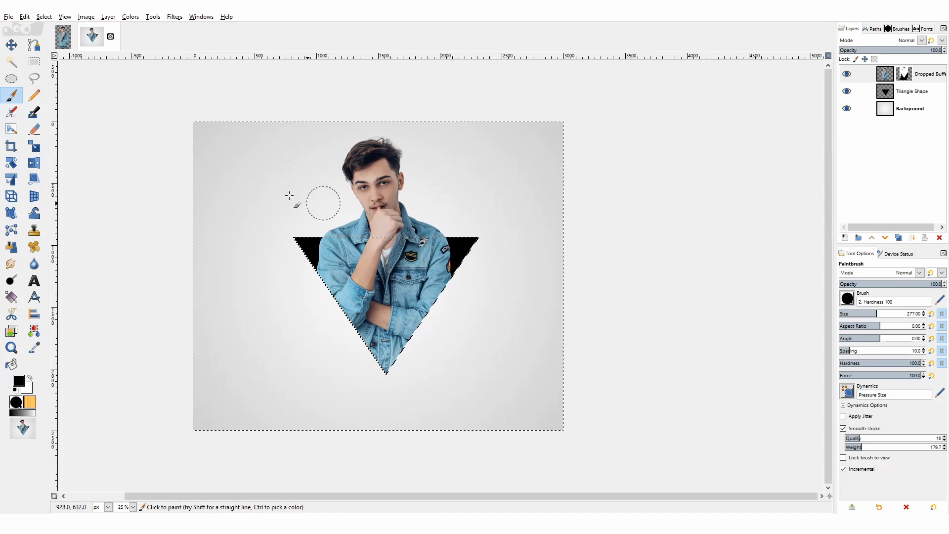
pyautogui.click(10, 45)
pyautogui.click(44, 17)
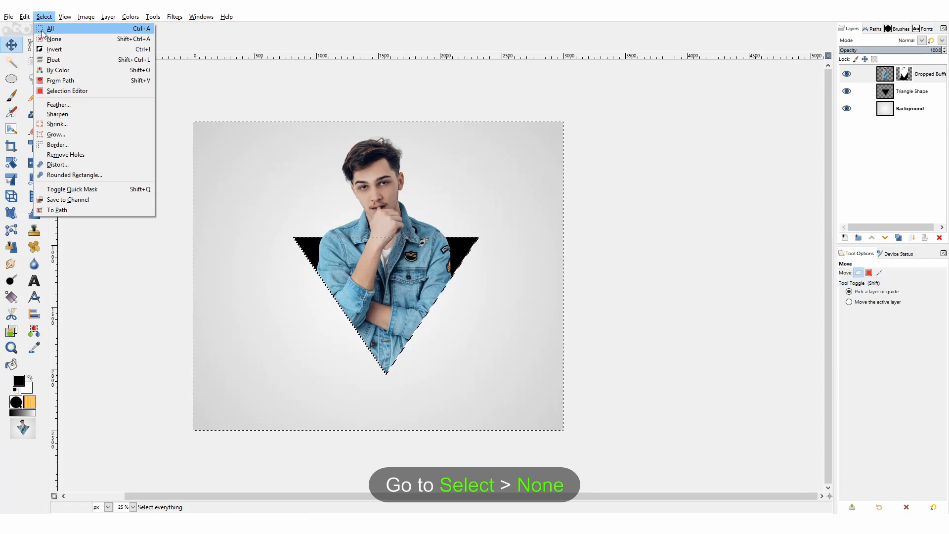
pyautogui.click(50, 37)
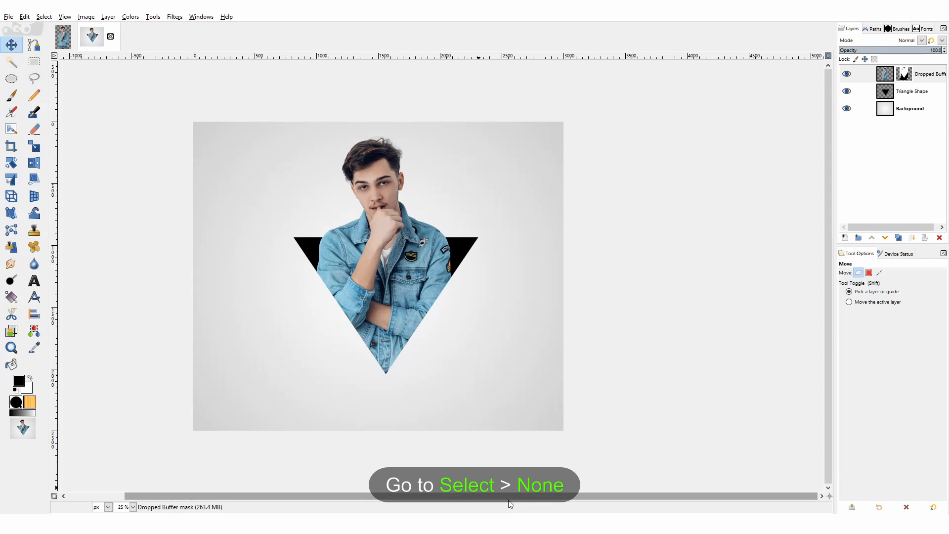
# - Apply the layer mask on the man's Dropped Buffer layer
pyautogui.moveTo(509, 499); pyautogui.dragTo(423, 501)
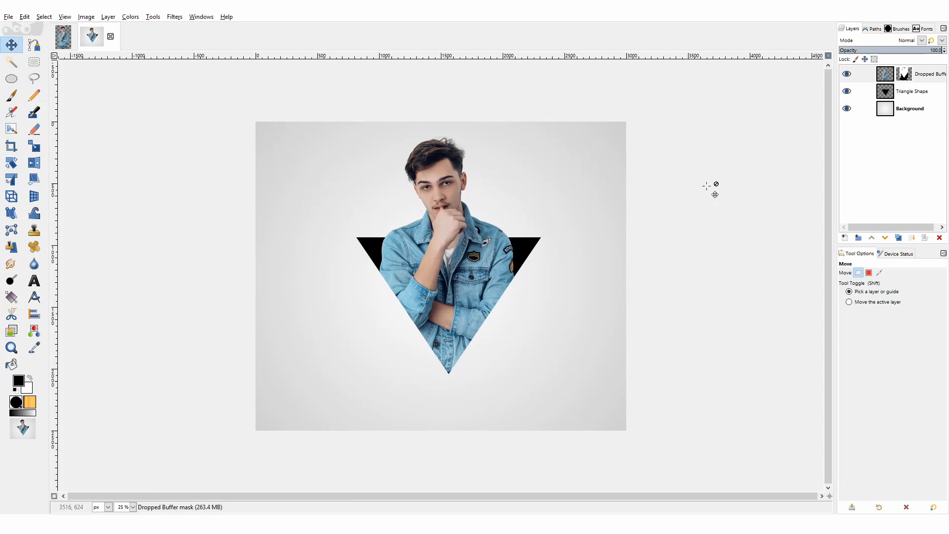
pyautogui.hotkey('shift', 'ctrl', 'j')
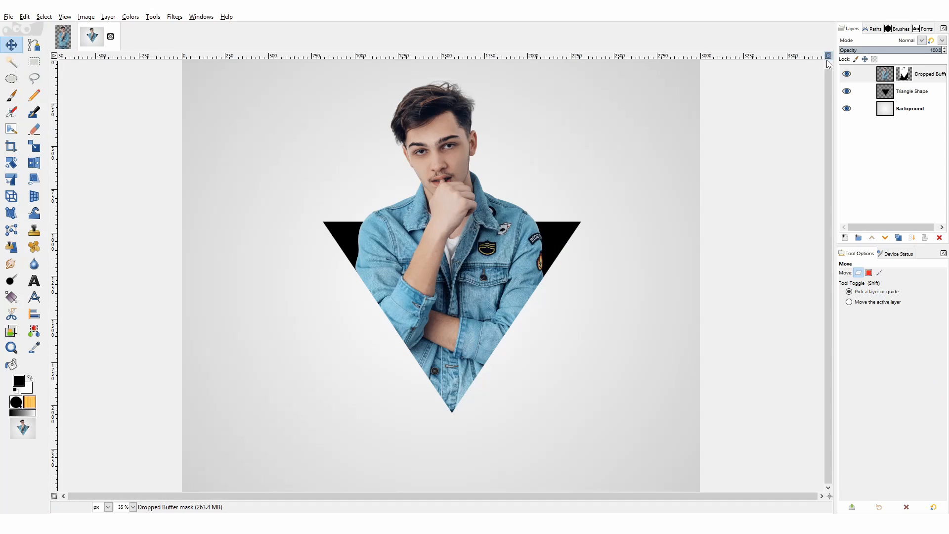
pyautogui.click(904, 75)
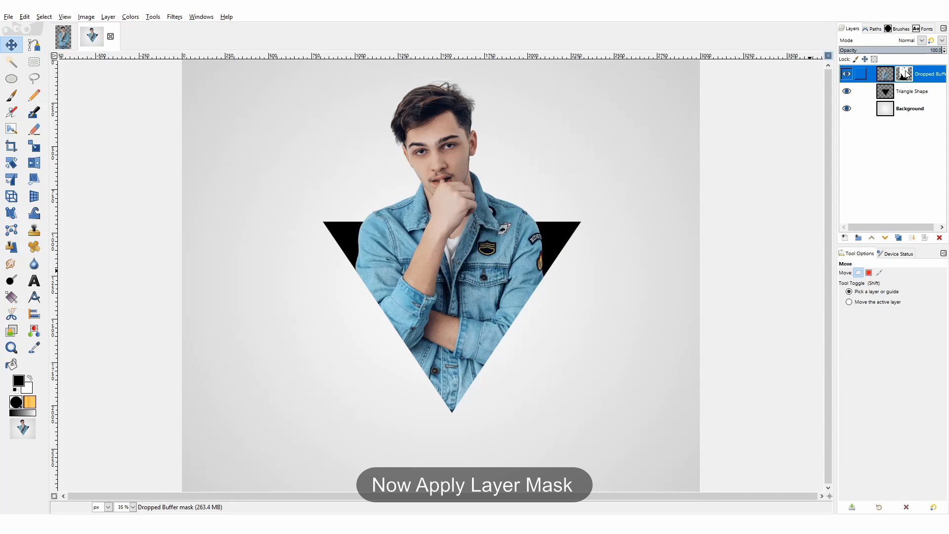
pyautogui.rightClick(905, 74)
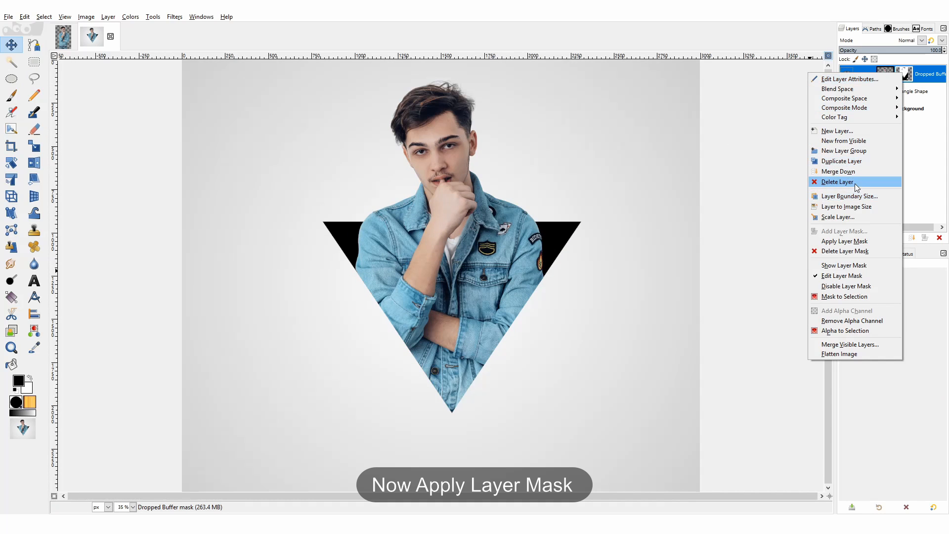
pyautogui.click(858, 240)
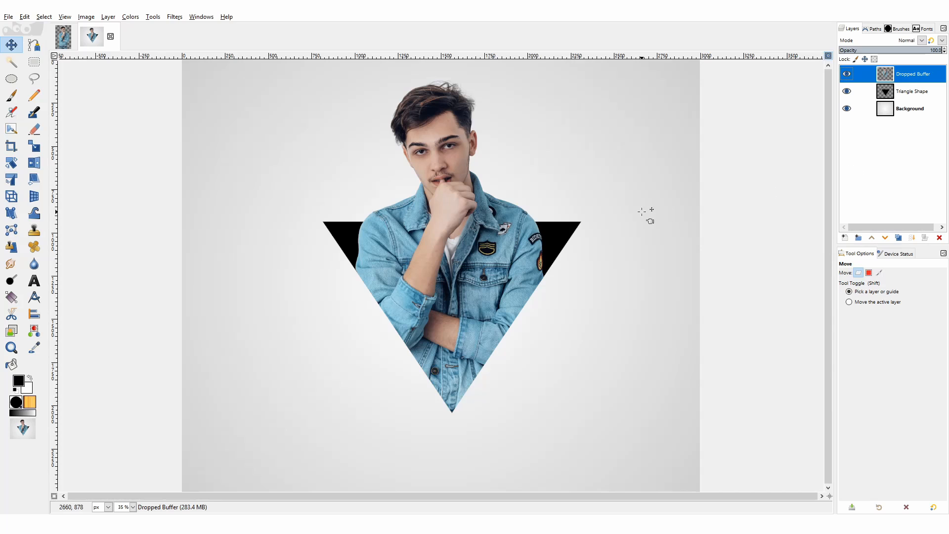
# - Duplicate the man's Dropped Buffer layer and save the image
pyautogui.rightClick(895, 75)
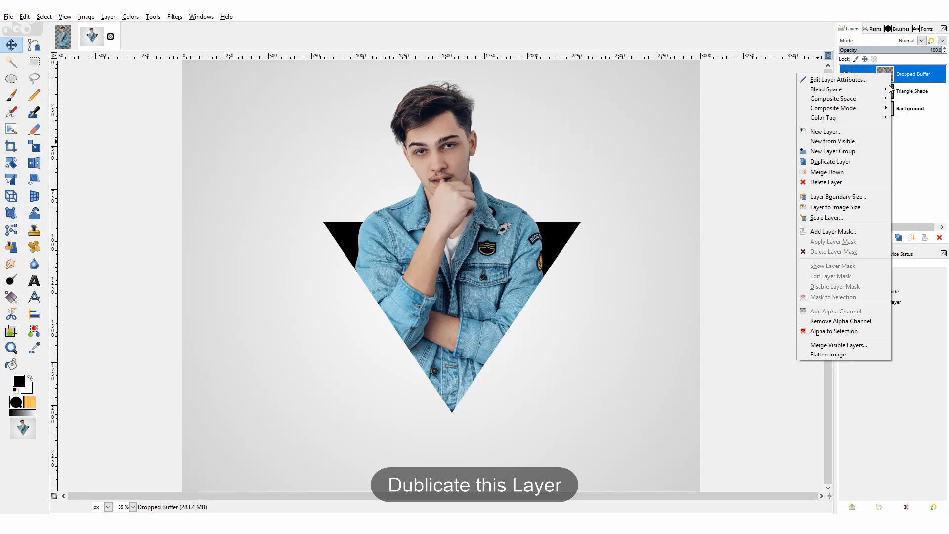
pyautogui.click(848, 152)
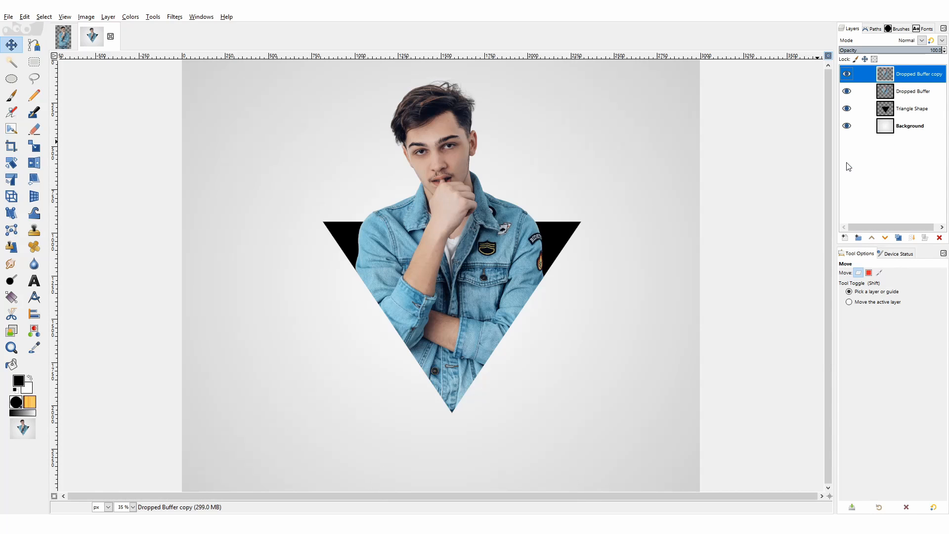
pyautogui.hotkey('ctrl', 's')
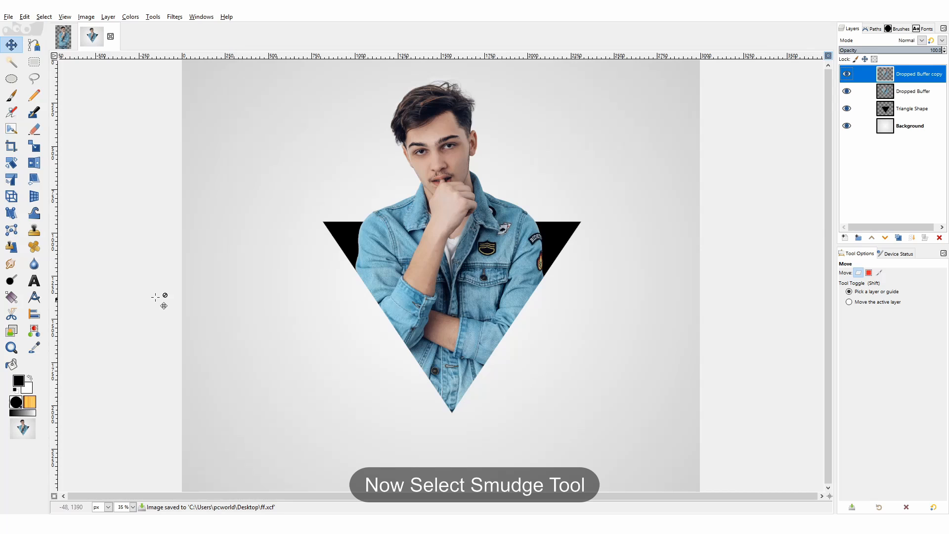
# - With the Smudge tool at size 82, smear the jacket's right sloping edge and lower tip downward into streaks on the duplicate layer
pyautogui.click(10, 266)
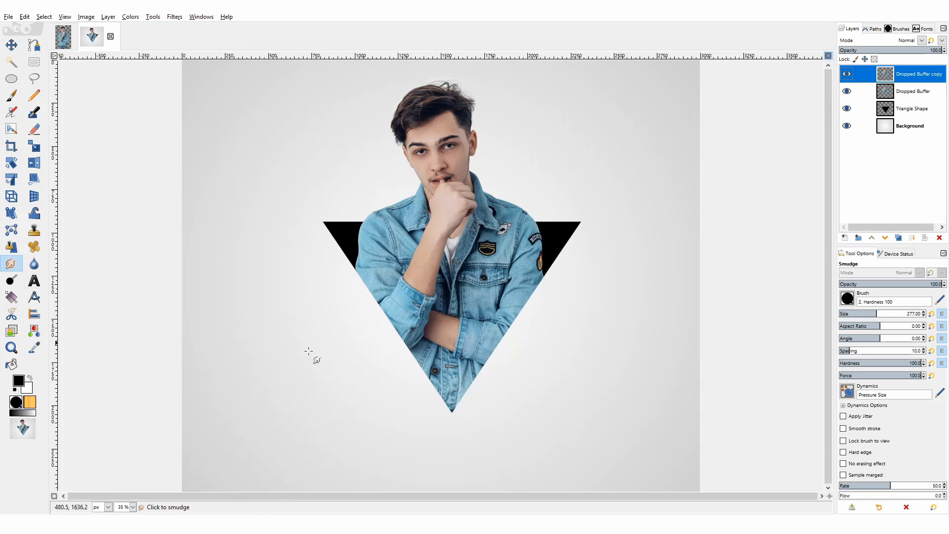
pyautogui.click(854, 317)
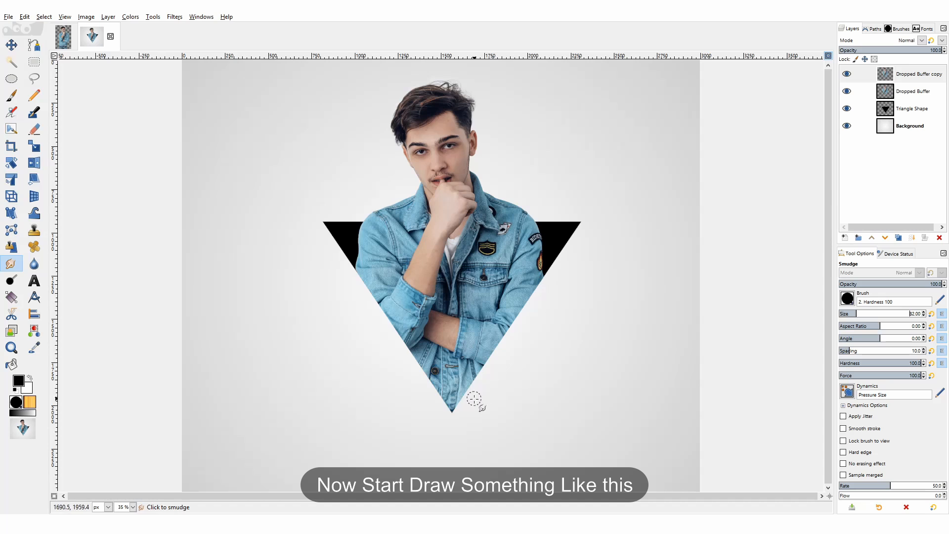
pyautogui.scroll(1, 459, 437)
pyautogui.scroll(1, 459, 436)
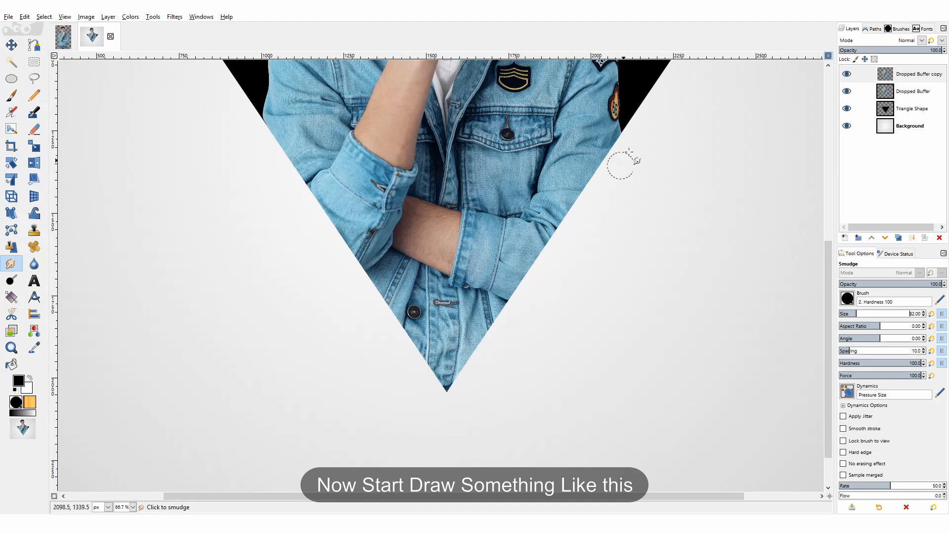
pyautogui.moveTo(615, 139); pyautogui.dragTo(620, 180)
pyautogui.moveTo(607, 147)
pyautogui.mouseDown()
pyautogui.moveTo(603, 194)
pyautogui.moveTo(594, 174)
pyautogui.moveTo(593, 242)
pyautogui.mouseUp()
pyautogui.moveTo(579, 195)
pyautogui.mouseDown()
pyautogui.moveTo(572, 255)
pyautogui.moveTo(569, 217)
pyautogui.moveTo(565, 245)
pyautogui.moveTo(559, 233)
pyautogui.moveTo(549, 318)
pyautogui.moveTo(537, 261)
pyautogui.moveTo(534, 326)
pyautogui.moveTo(522, 280)
pyautogui.moveTo(523, 344)
pyautogui.mouseUp()
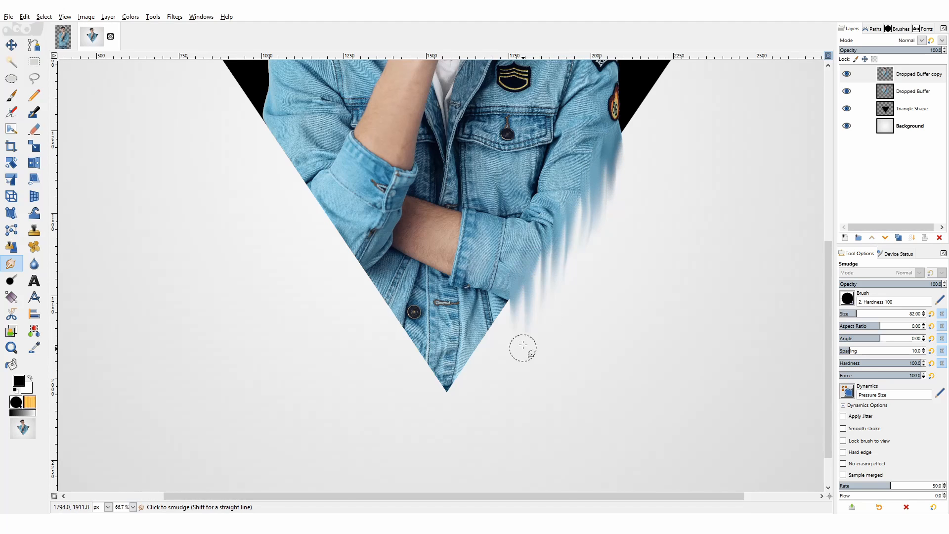
pyautogui.moveTo(506, 311)
pyautogui.mouseDown()
pyautogui.moveTo(501, 388)
pyautogui.moveTo(487, 380)
pyautogui.mouseUp()
pyautogui.moveTo(479, 346); pyautogui.dragTo(470, 404)
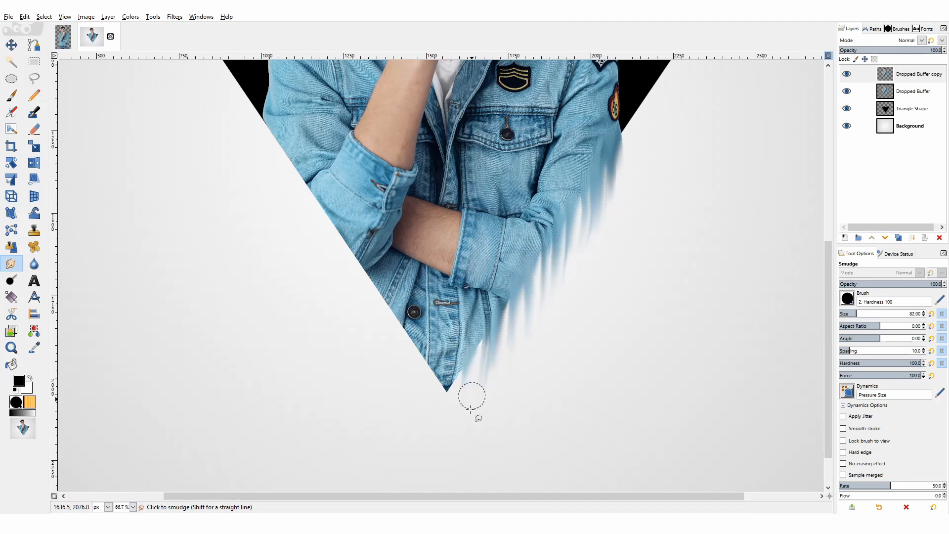
pyautogui.moveTo(470, 351)
pyautogui.mouseDown()
pyautogui.moveTo(461, 428)
pyautogui.moveTo(447, 446)
pyautogui.mouseUp()
pyautogui.scroll(-3, 442, 344)
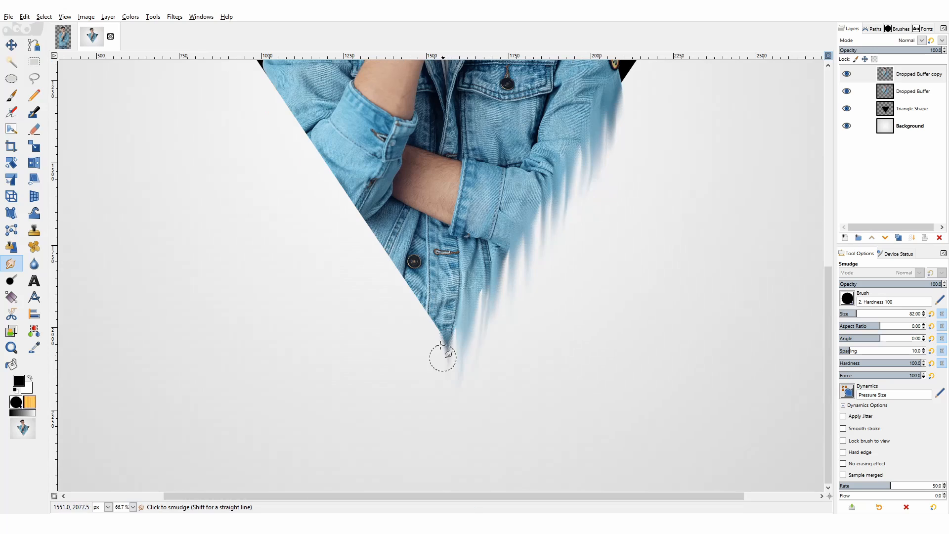
pyautogui.moveTo(449, 333); pyautogui.dragTo(438, 393)
pyautogui.moveTo(434, 352); pyautogui.dragTo(440, 409)
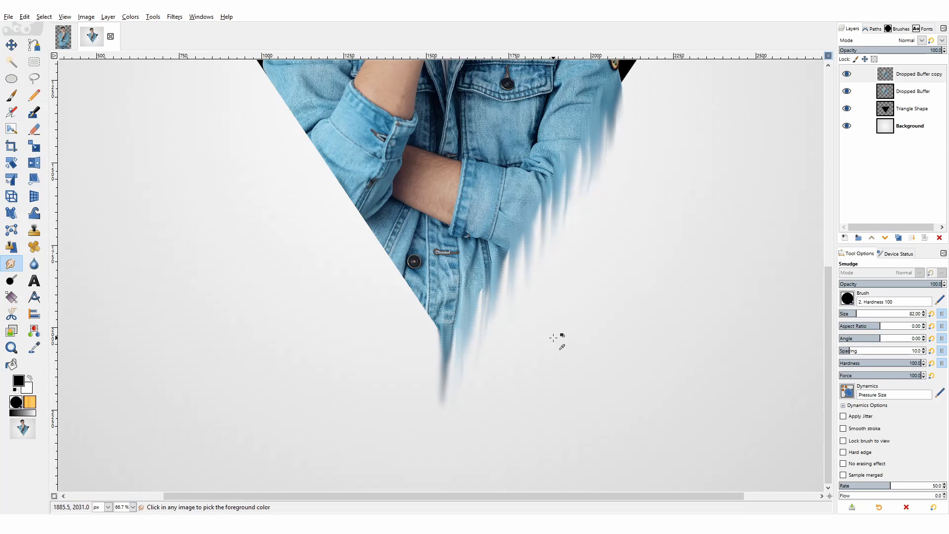
# - Smudge the jacket's left sloping edge downward into matching streaks, from the sleeve to the lower tip
pyautogui.scroll(-4, 559, 341)
pyautogui.scroll(4, 445, 349)
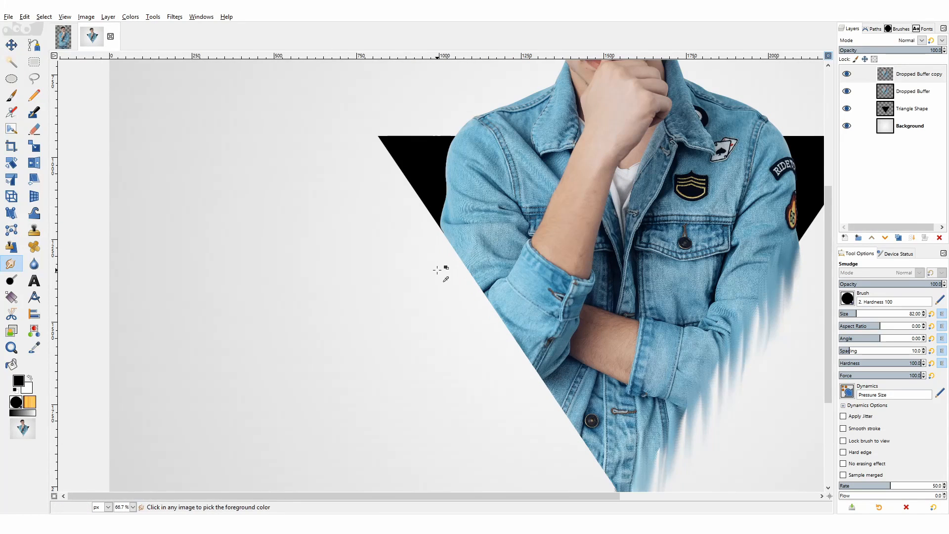
pyautogui.moveTo(449, 242)
pyautogui.mouseDown()
pyautogui.moveTo(439, 277)
pyautogui.moveTo(445, 239)
pyautogui.moveTo(464, 291)
pyautogui.moveTo(464, 338)
pyautogui.mouseUp()
pyautogui.scroll(-3, 479, 266)
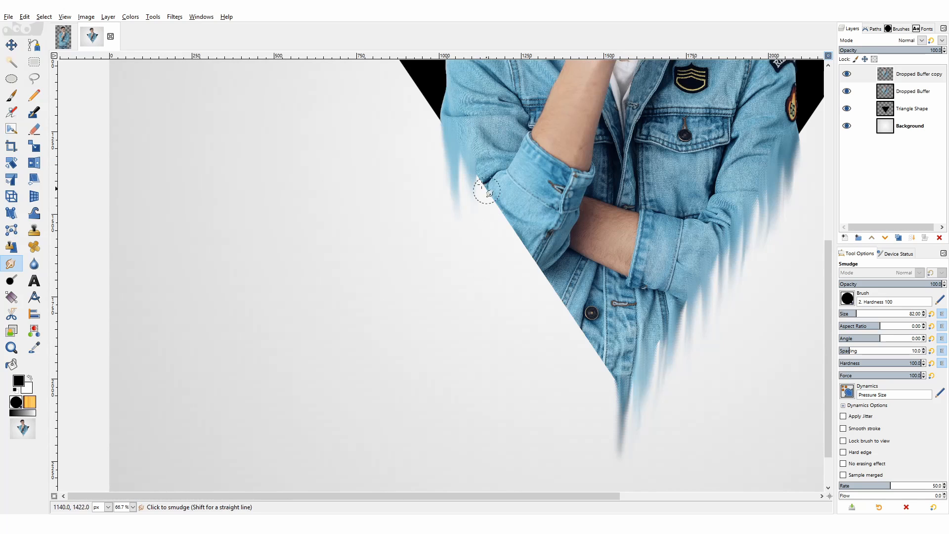
pyautogui.moveTo(483, 183)
pyautogui.mouseDown()
pyautogui.moveTo(476, 224)
pyautogui.moveTo(473, 186)
pyautogui.moveTo(488, 193)
pyautogui.moveTo(489, 237)
pyautogui.moveTo(499, 221)
pyautogui.moveTo(496, 291)
pyautogui.moveTo(512, 237)
pyautogui.moveTo(515, 292)
pyautogui.moveTo(531, 257)
pyautogui.moveTo(535, 338)
pyautogui.moveTo(546, 280)
pyautogui.moveTo(550, 355)
pyautogui.moveTo(565, 311)
pyautogui.moveTo(567, 383)
pyautogui.moveTo(586, 343)
pyautogui.moveTo(580, 406)
pyautogui.mouseUp()
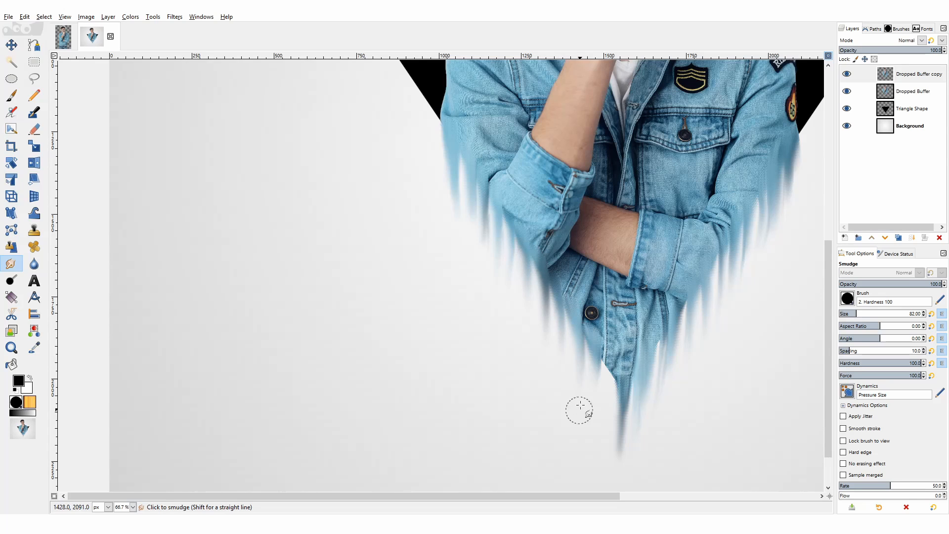
pyautogui.moveTo(597, 345); pyautogui.dragTo(594, 402)
pyautogui.moveTo(593, 368); pyautogui.dragTo(599, 425)
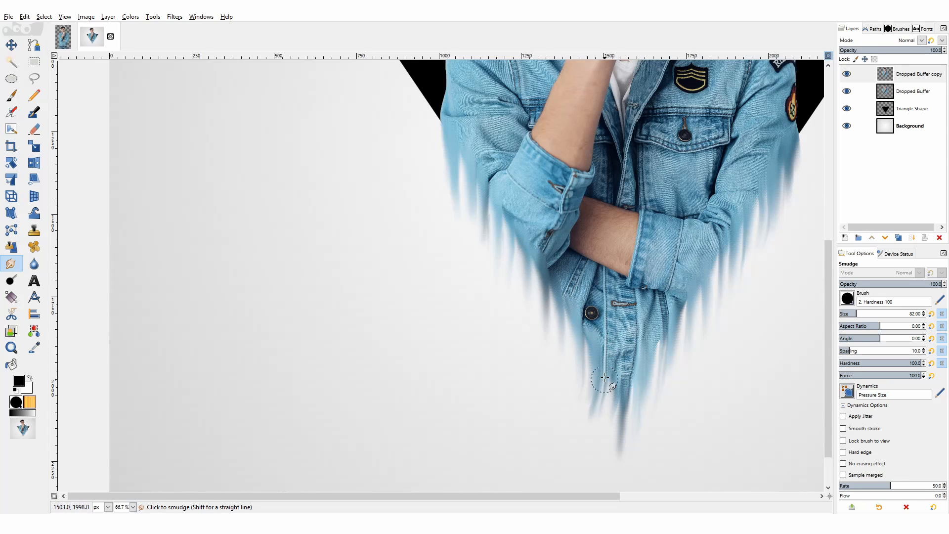
pyautogui.moveTo(606, 385)
pyautogui.mouseDown()
pyautogui.moveTo(596, 422)
pyautogui.moveTo(588, 416)
pyautogui.mouseUp()
pyautogui.moveTo(565, 314)
pyautogui.mouseDown()
pyautogui.moveTo(559, 365)
pyautogui.moveTo(583, 335)
pyautogui.moveTo(575, 402)
pyautogui.mouseUp()
pyautogui.moveTo(537, 276); pyautogui.dragTo(529, 325)
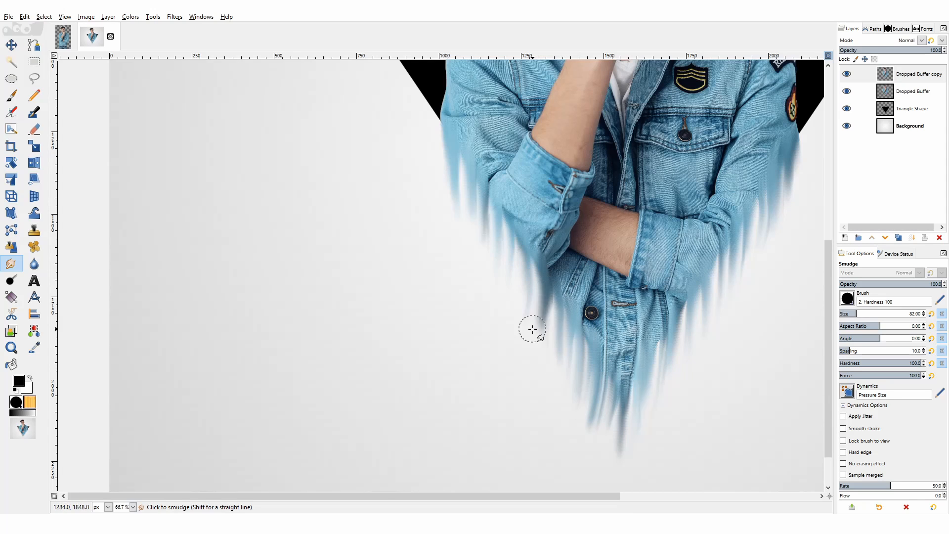
pyautogui.moveTo(526, 281); pyautogui.dragTo(522, 316)
pyautogui.scroll(-2, 562, 340)
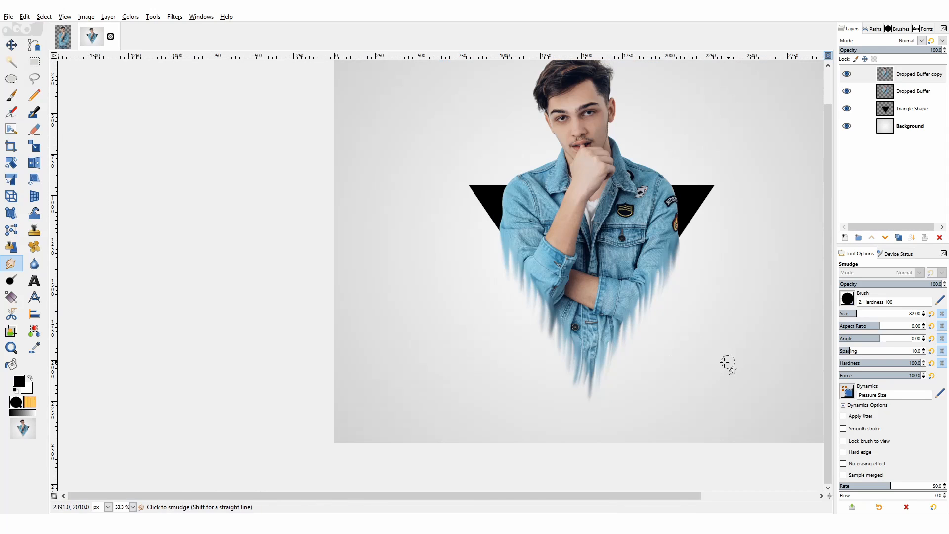
pyautogui.moveTo(672, 496); pyautogui.dragTo(745, 508)
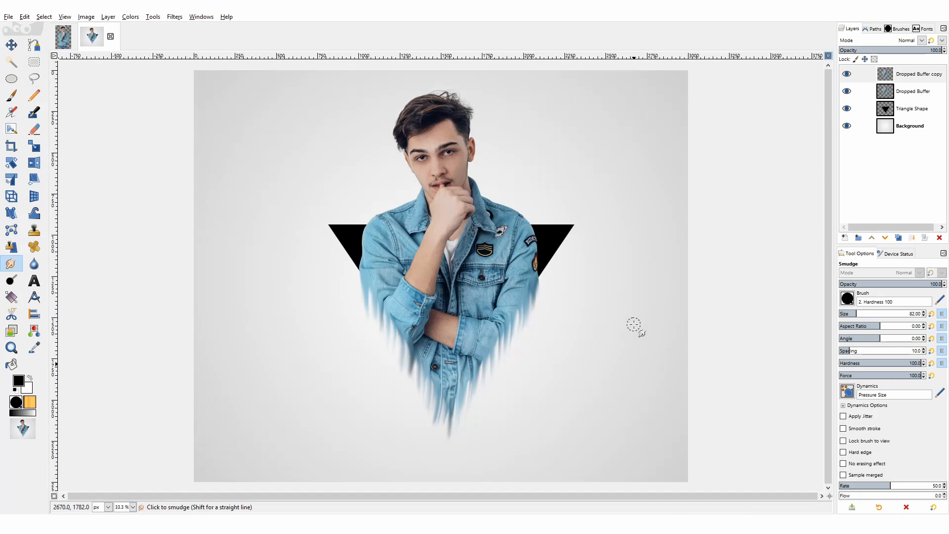